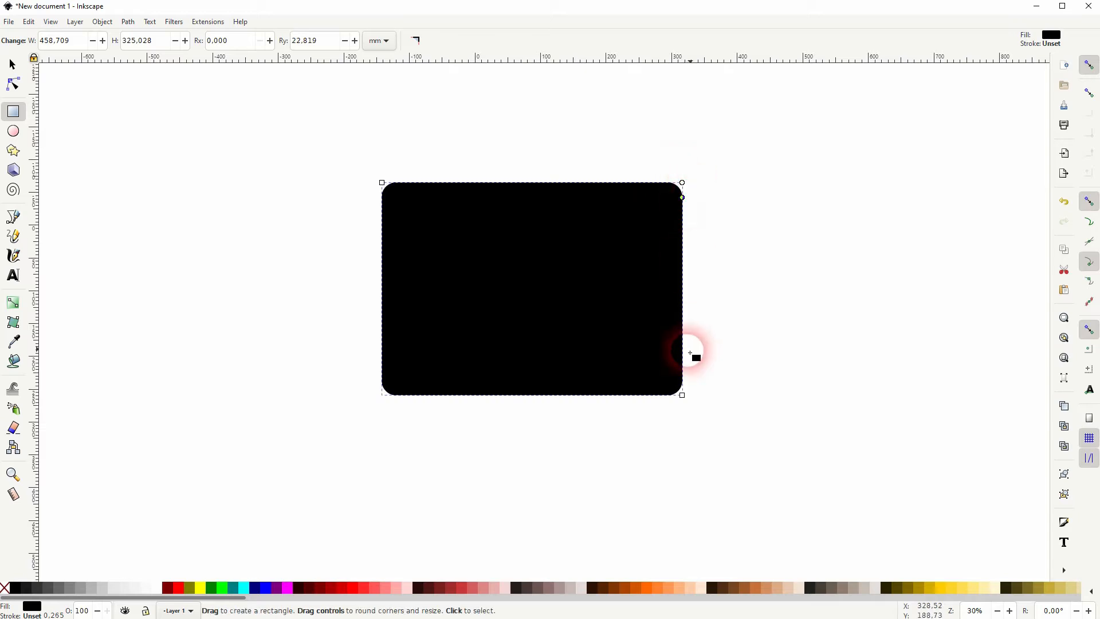
Step: Draw a dark red, square-cornered rectangle about 380 by 174 mm inside the black rounded rectangle
left_click(12, 64)
left_click(191, 275)
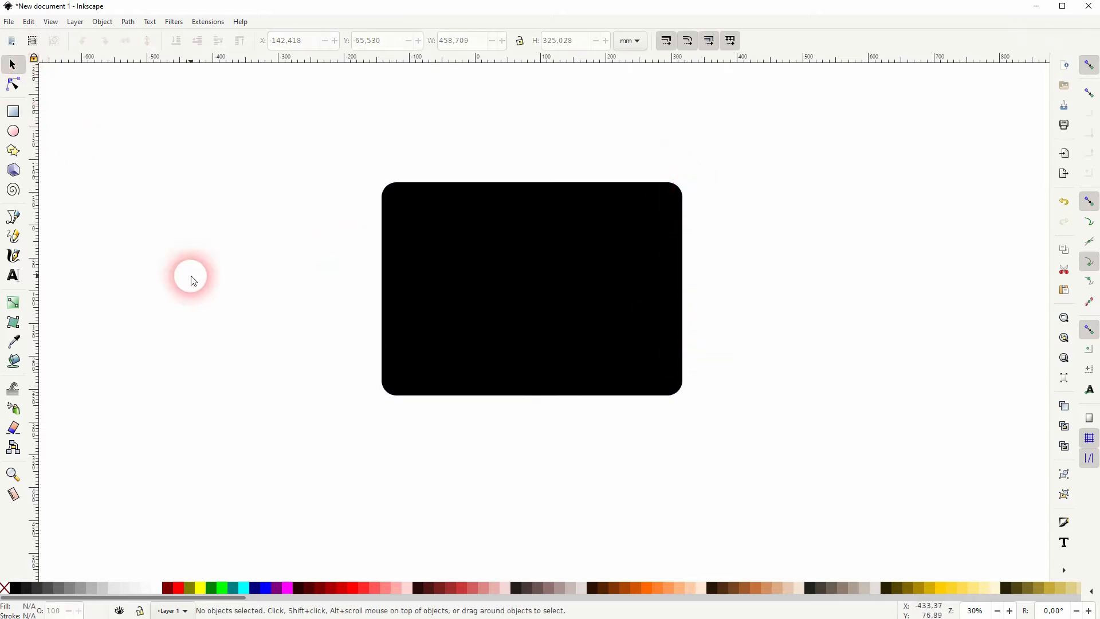
left_click(13, 111)
left_click_drag(426, 260, 674, 348)
left_click(168, 588)
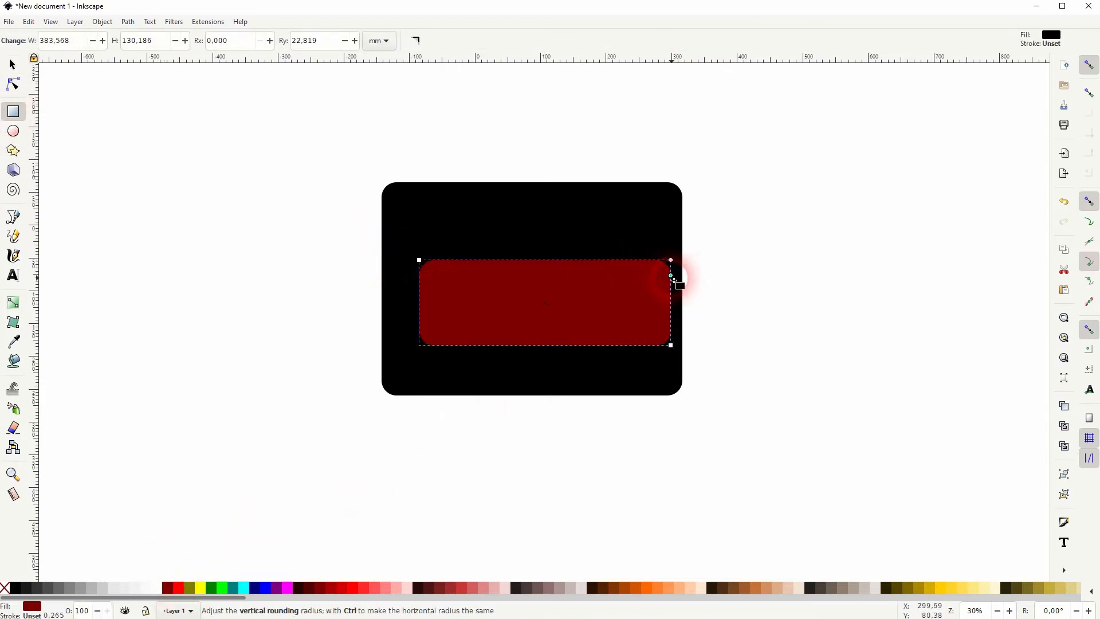
left_click_drag(420, 259, 423, 232)
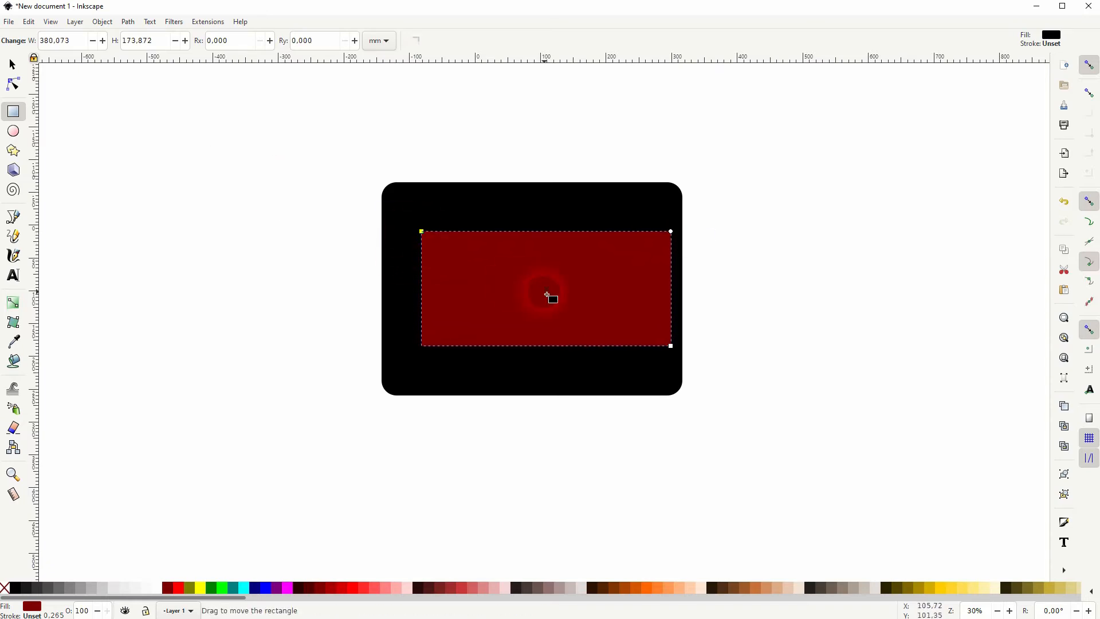
Step: Move the dark red rectangle lower inside the black shape and align the centres of both shapes horizontally
left_click(11, 63)
left_click_drag(518, 273, 516, 304)
left_click_drag(281, 445, 801, 109)
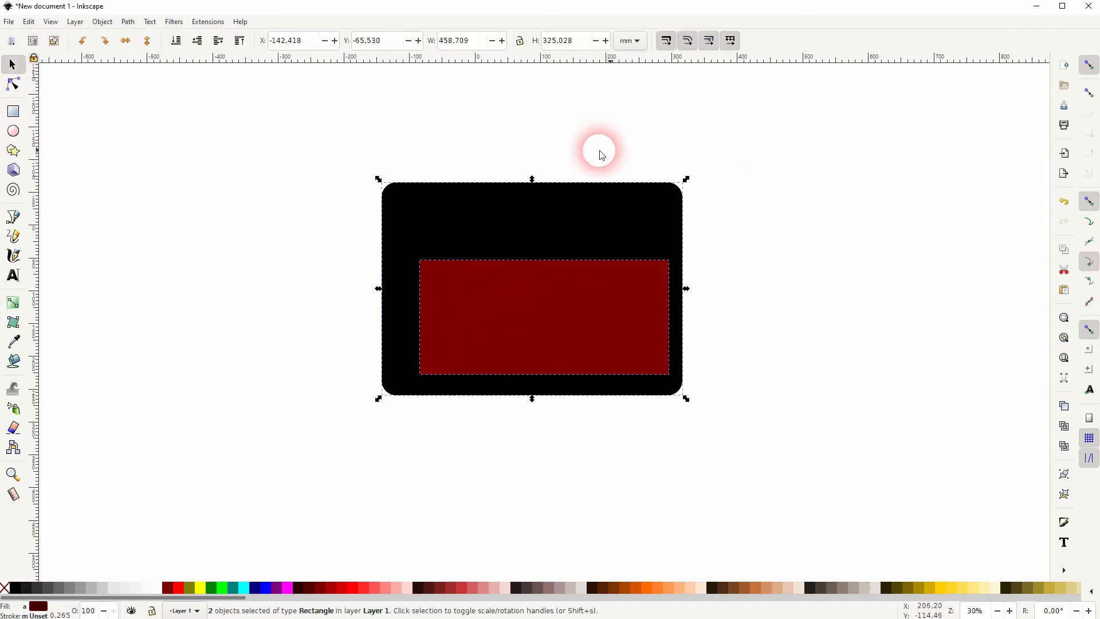
left_click(102, 22)
left_click(197, 383)
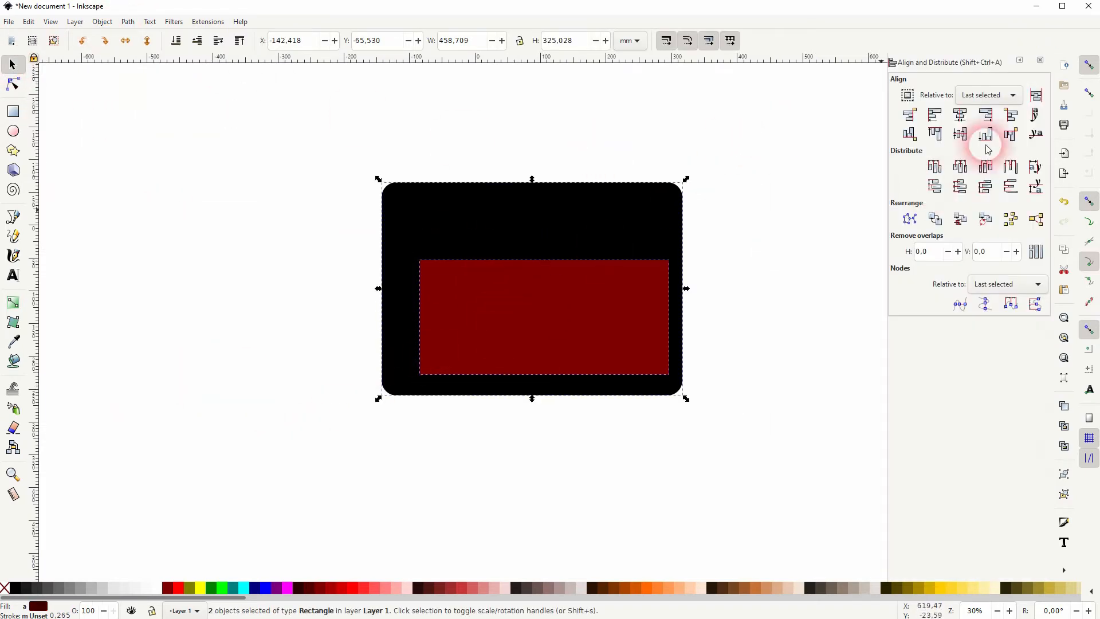
left_click(962, 115)
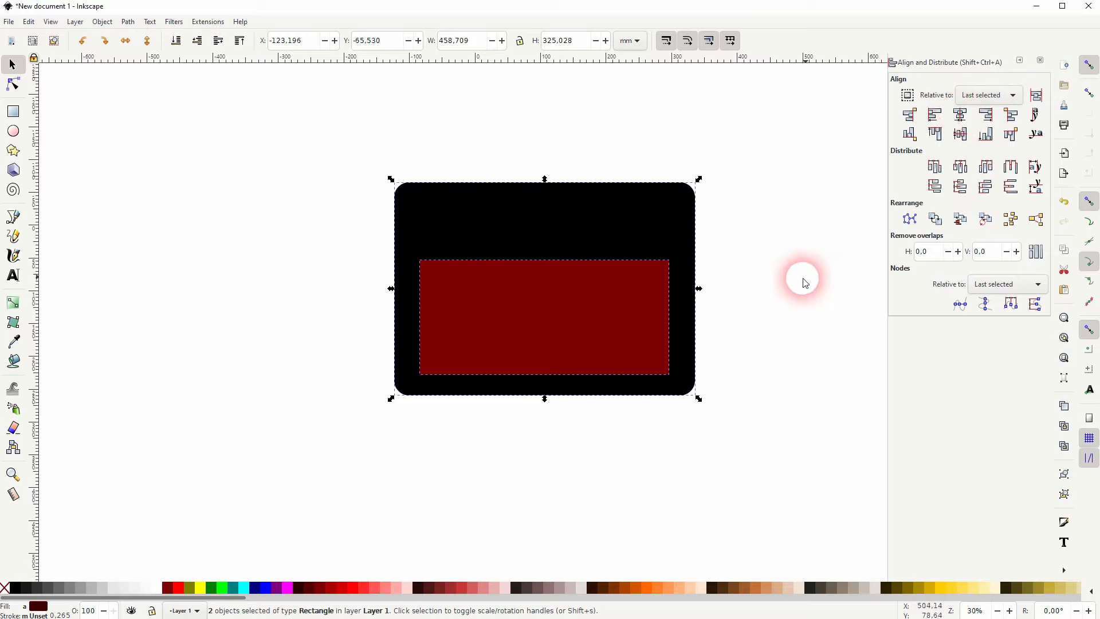
Step: Subtract the dark red rectangle from the black rounded rectangle with the Difference operation to leave a window
left_click(789, 287)
left_click_drag(312, 442, 750, 93)
left_click(137, 24)
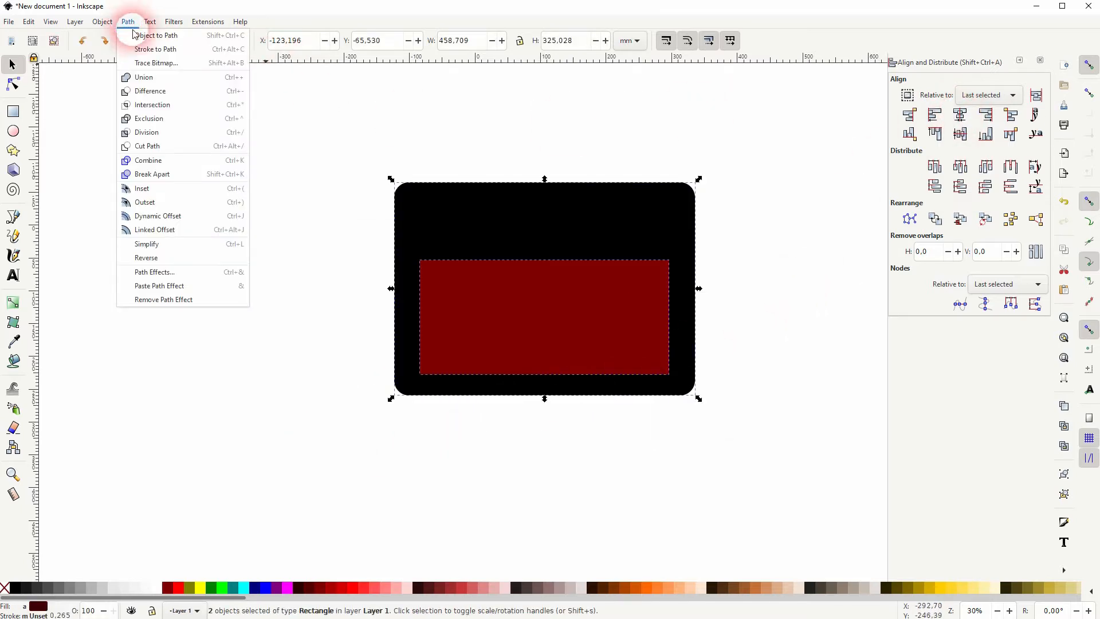
left_click(156, 88)
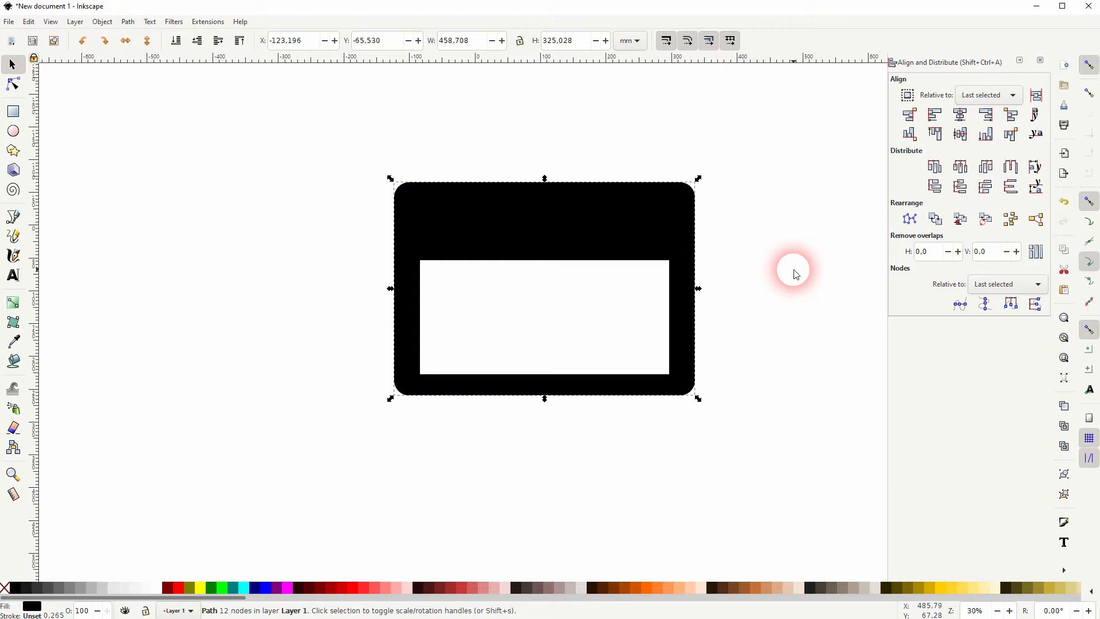
left_click(775, 261)
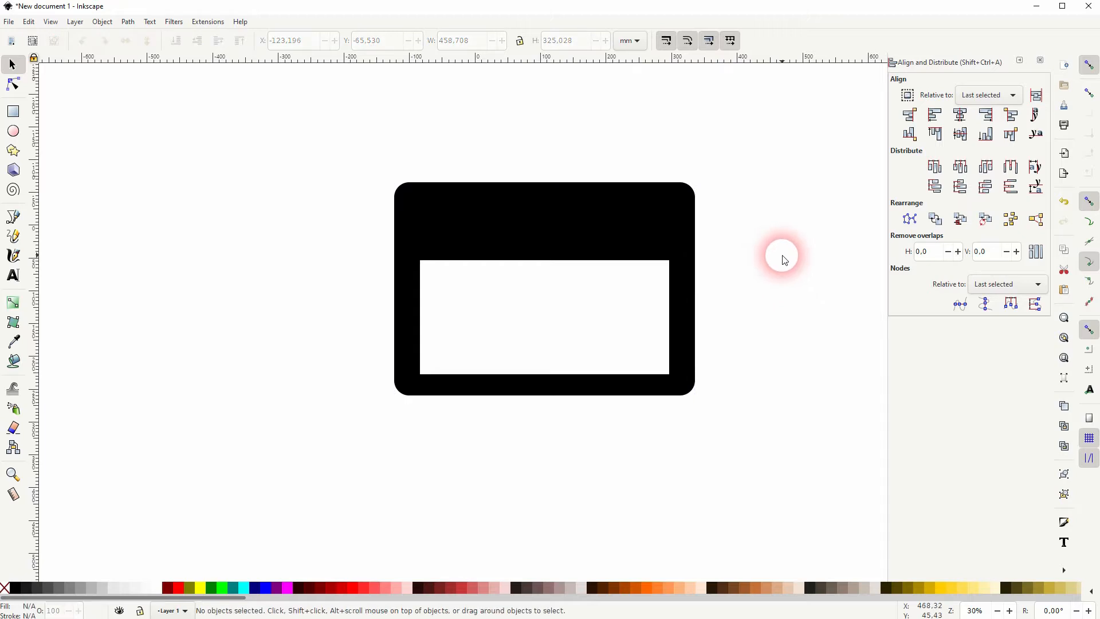
Step: Draw a dark red tab about 65.5 by 93.5 mm with 15.7 mm rounded corners across the black frame's upper edge
left_click(13, 111)
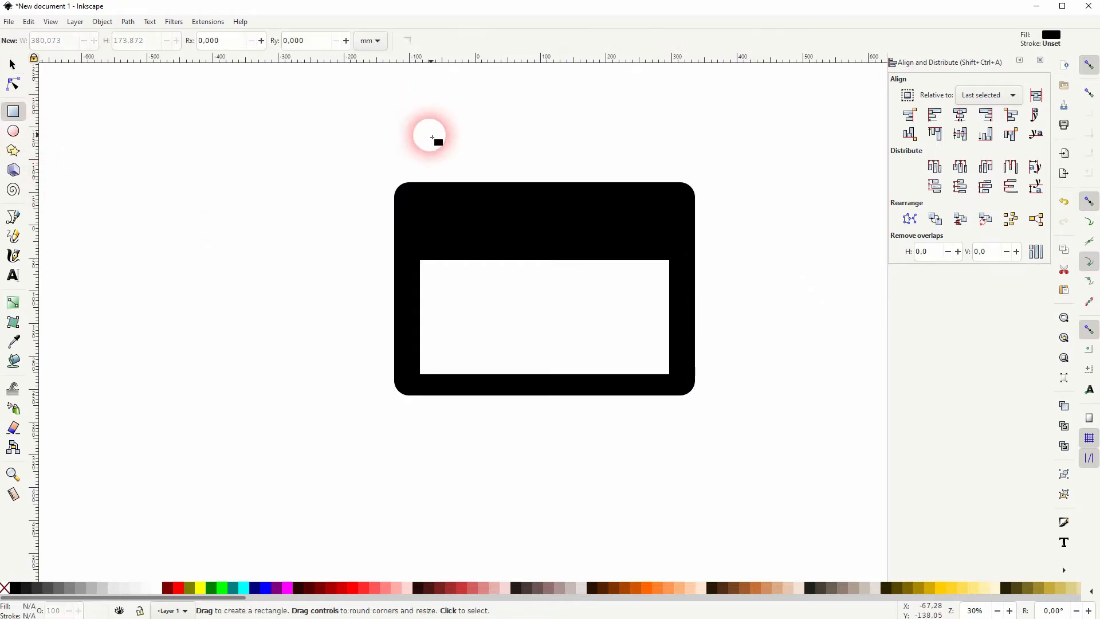
left_click_drag(440, 169, 482, 229)
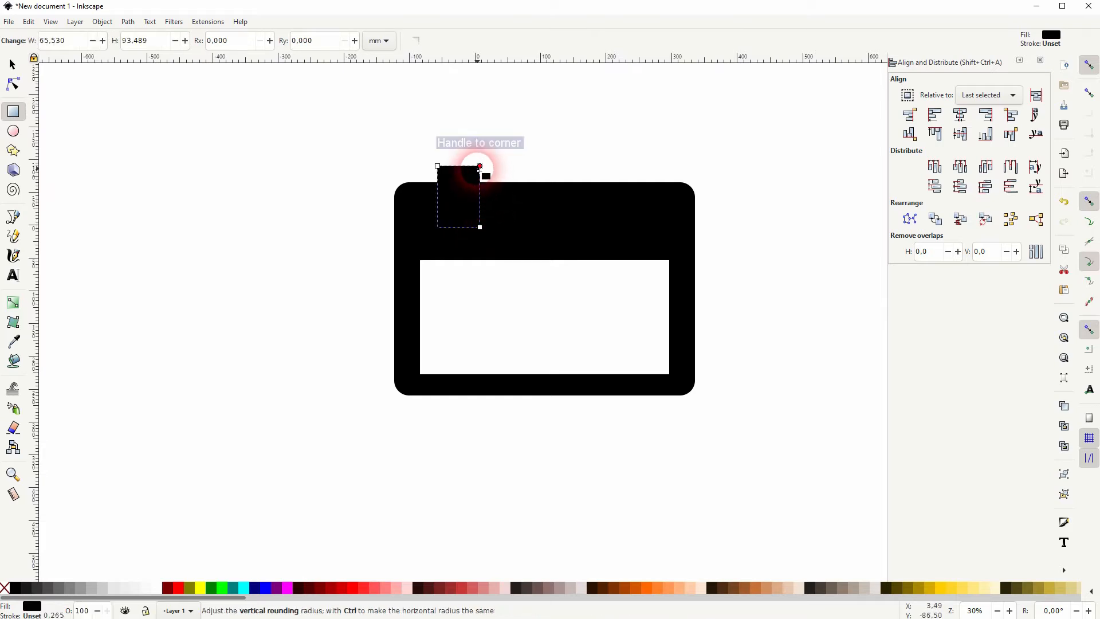
left_click_drag(483, 181, 487, 190)
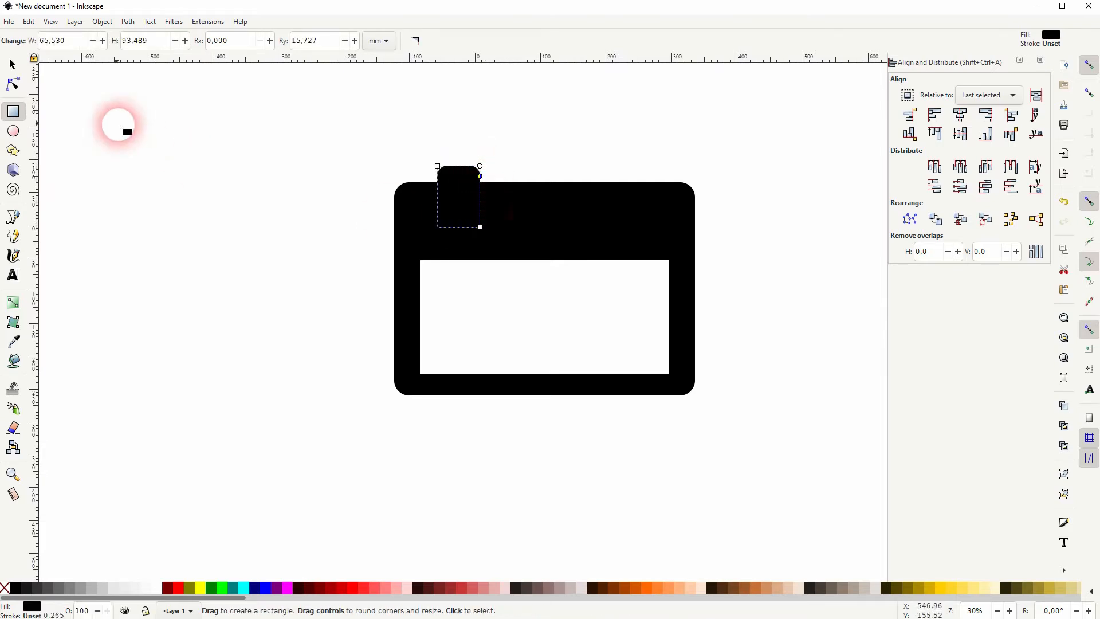
left_click(11, 64)
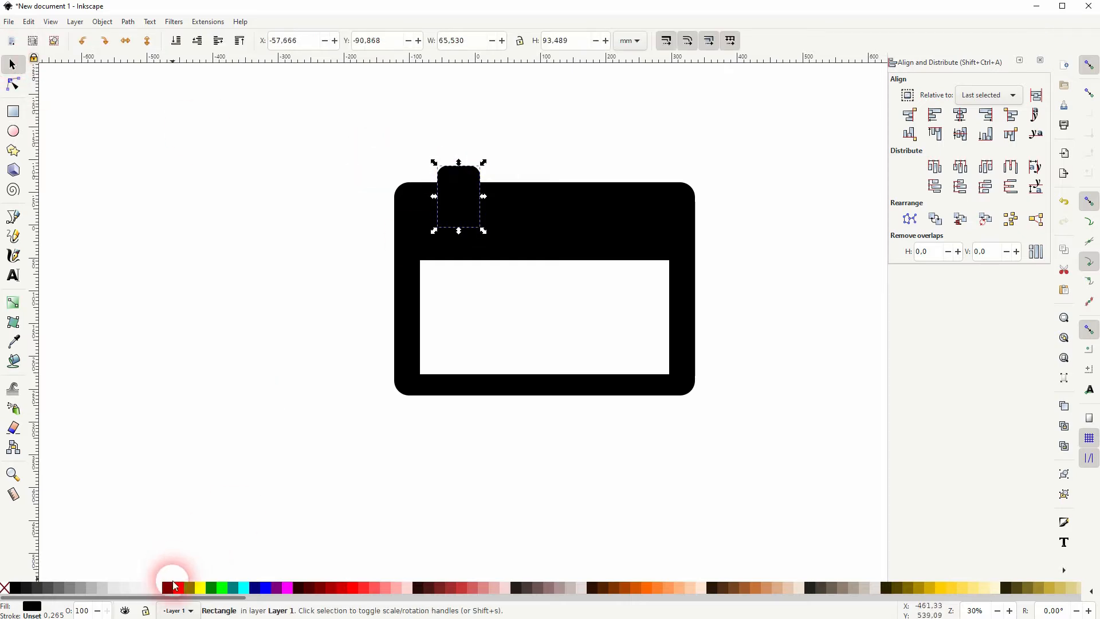
left_click(169, 587)
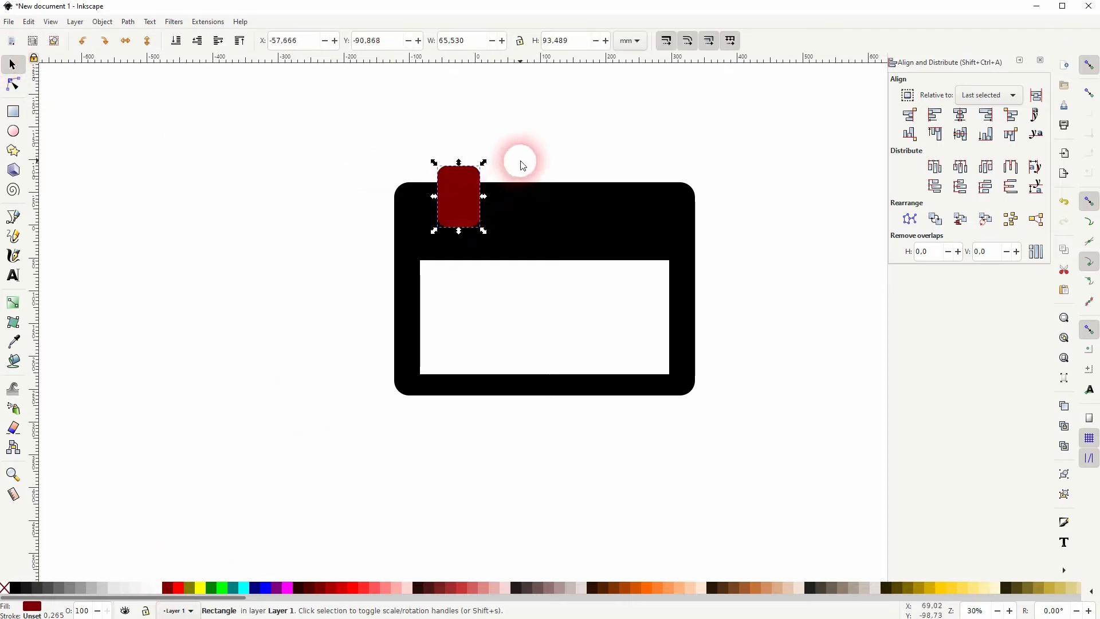
Step: Place a bright red duplicate one level beneath the dark red tab and make it a Dynamic Offset
left_click(178, 587)
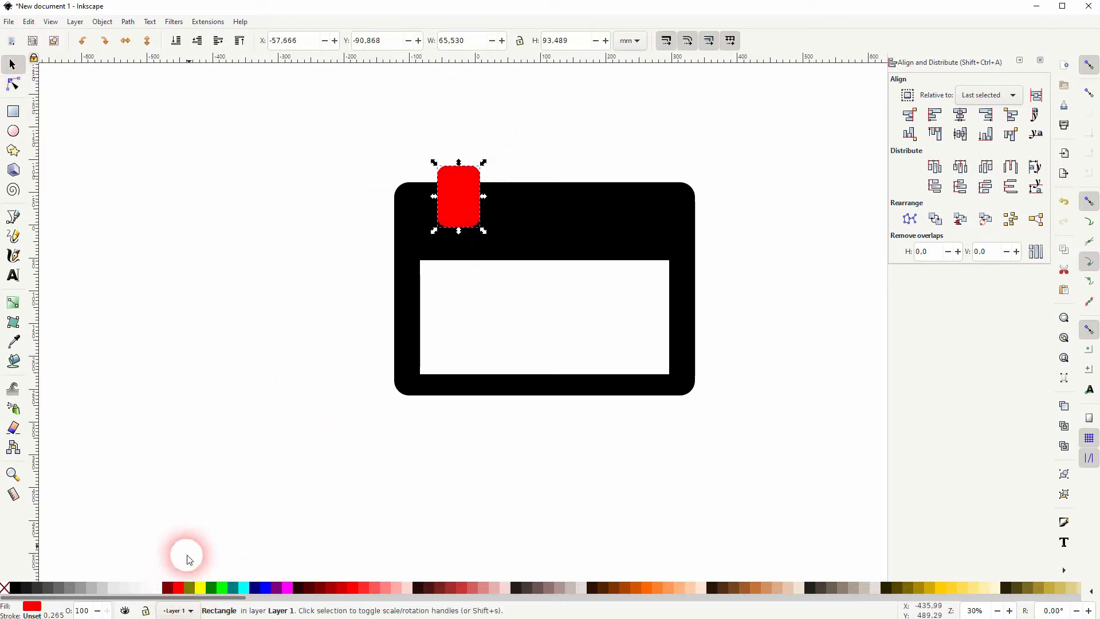
left_click(199, 42)
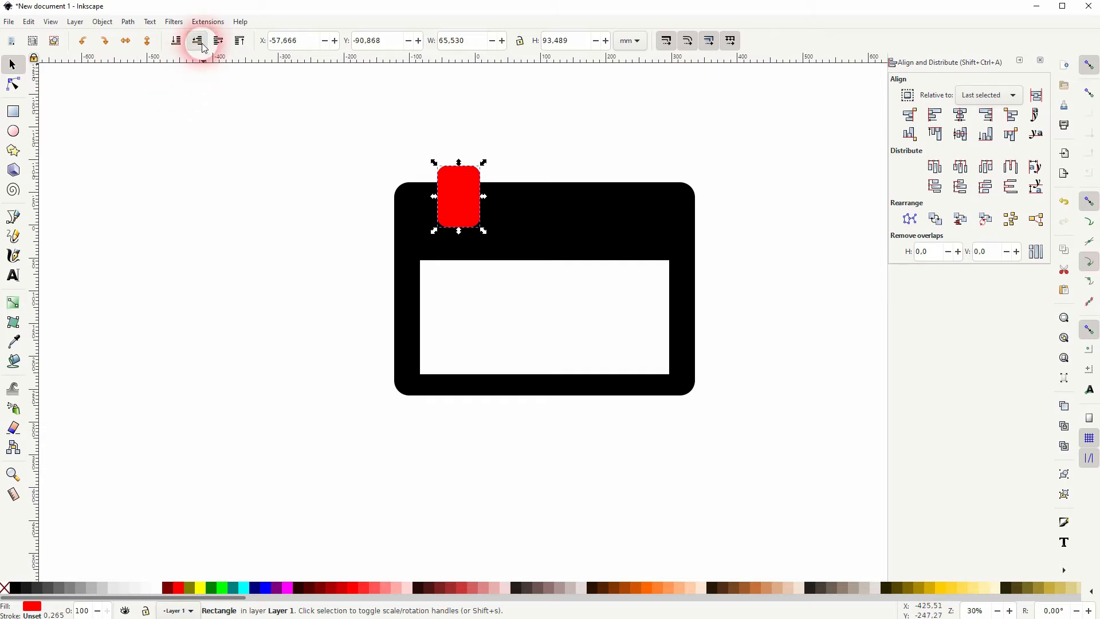
left_click(129, 23)
left_click(177, 215)
Step: Turn off snapping and expand the bright red offset evenly around the tab to about 77 by 105 mm
left_click(449, 167)
left_click_drag(448, 167, 448, 166)
left_click(1042, 61)
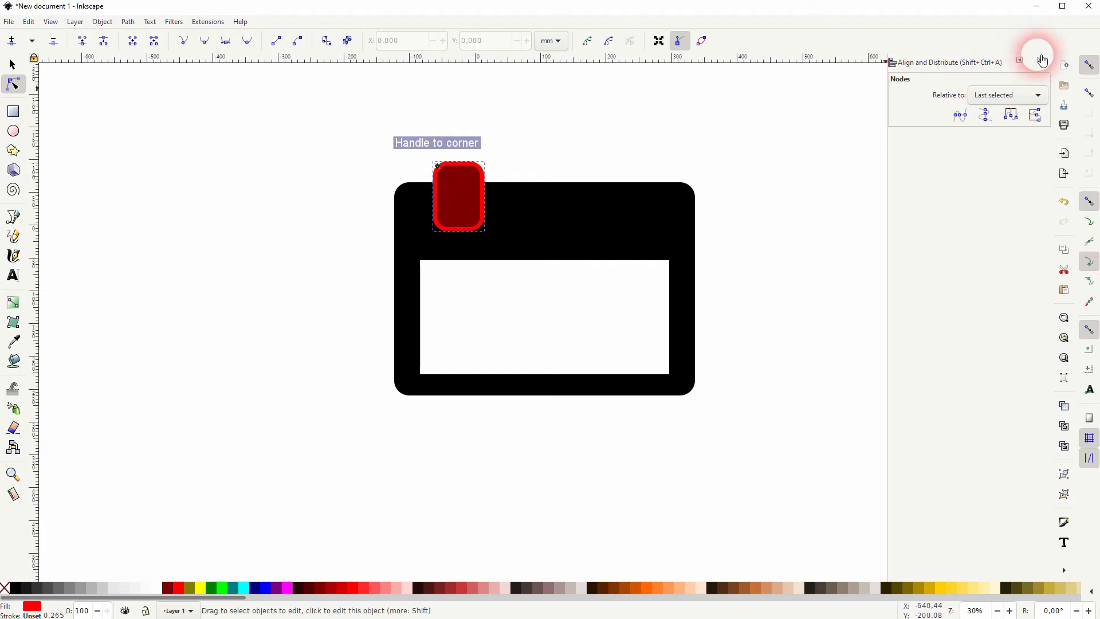
left_click(1090, 67)
scroll(436, 169, "up", 5)
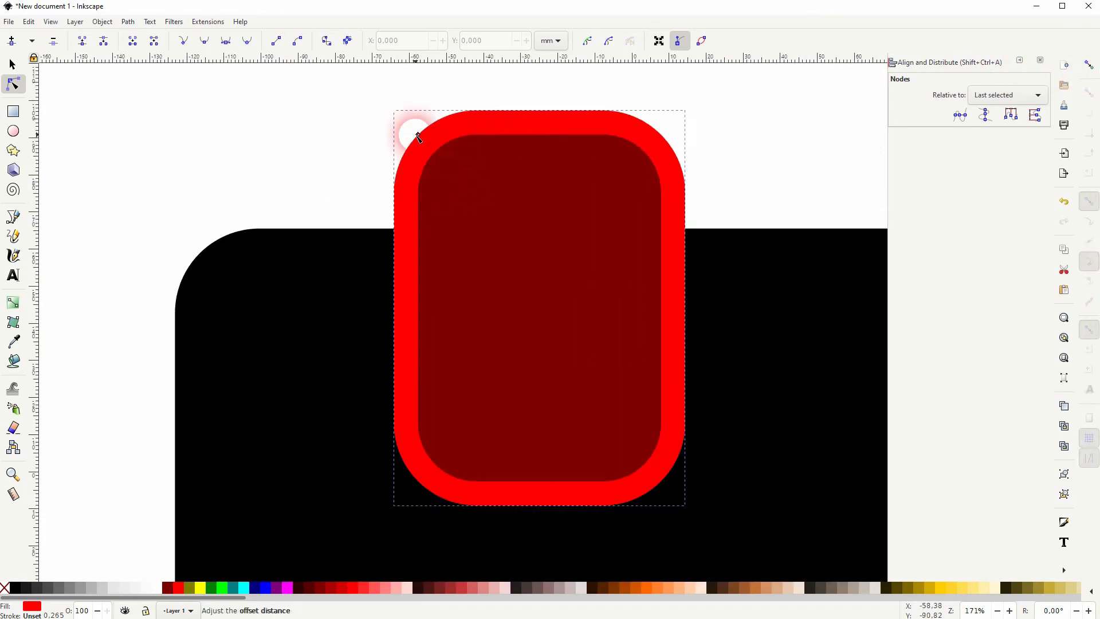
left_click_drag(424, 142, 417, 143)
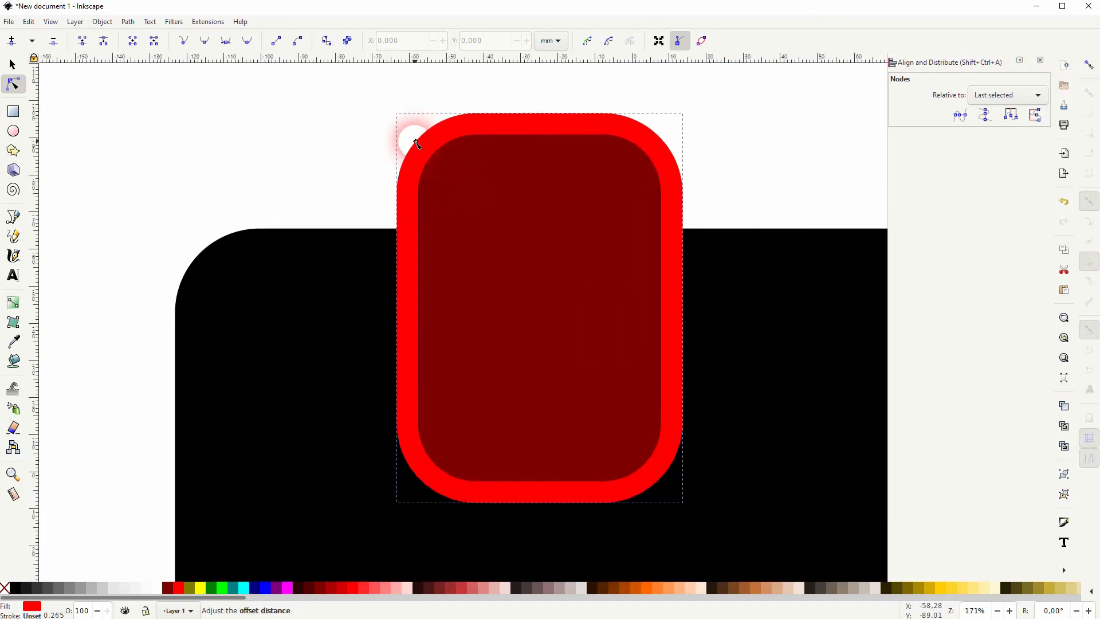
scroll(523, 236, "down", 5)
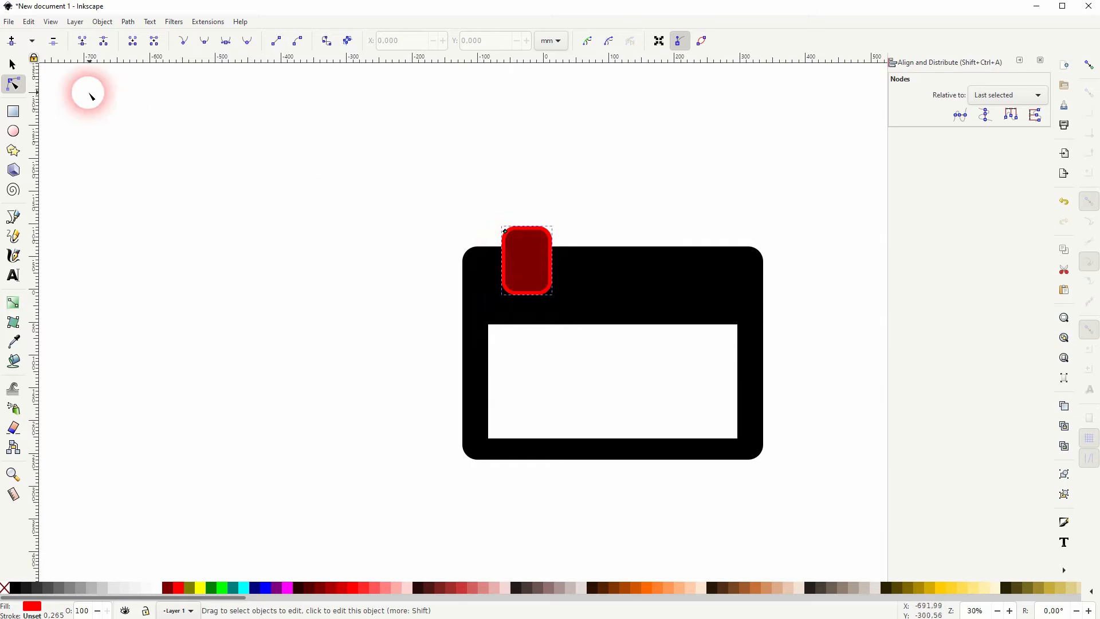
Step: Duplicate the tab with its red offset and move the copy right so the pair spans about 330 mm
left_click(12, 64)
left_click_drag(484, 192, 543, 272)
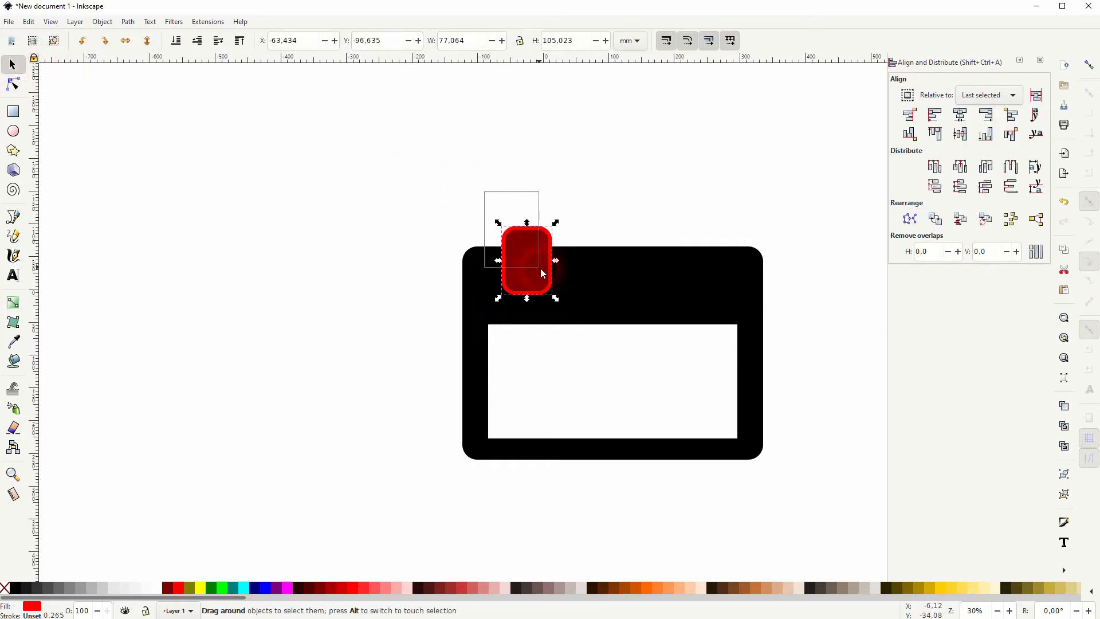
left_click_drag(579, 303, 578, 304)
key("ctrl+d")
left_click_drag(527, 261, 689, 256)
Step: Group the two tabs with their offsets and centre the group horizontally on the black frame
left_click_drag(474, 201, 750, 309)
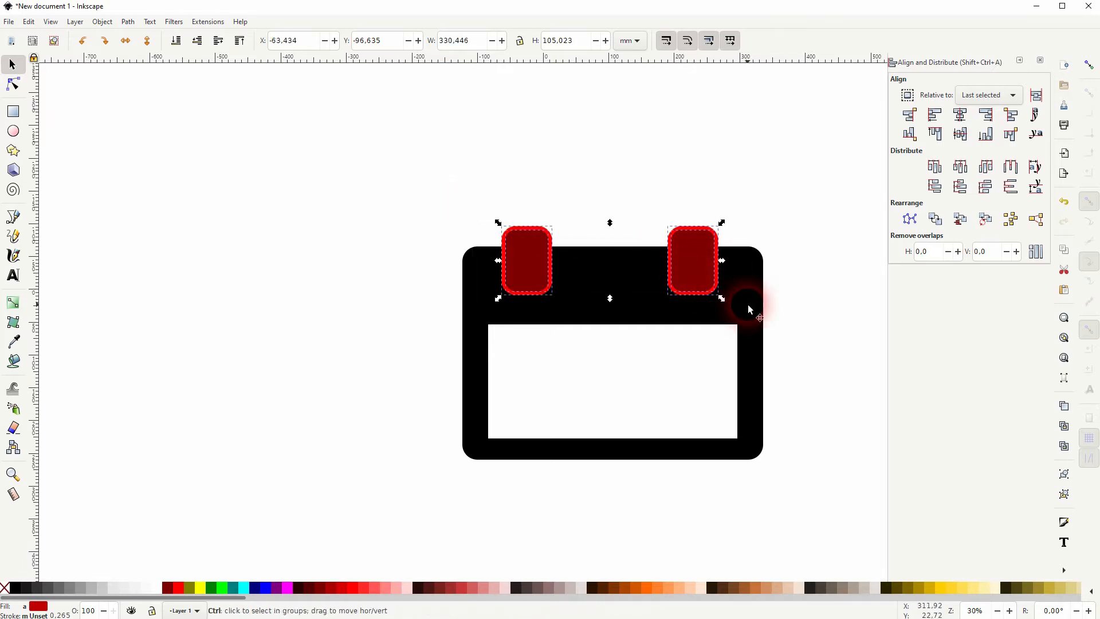
key("ctrl+g")
left_click(610, 312, "shift")
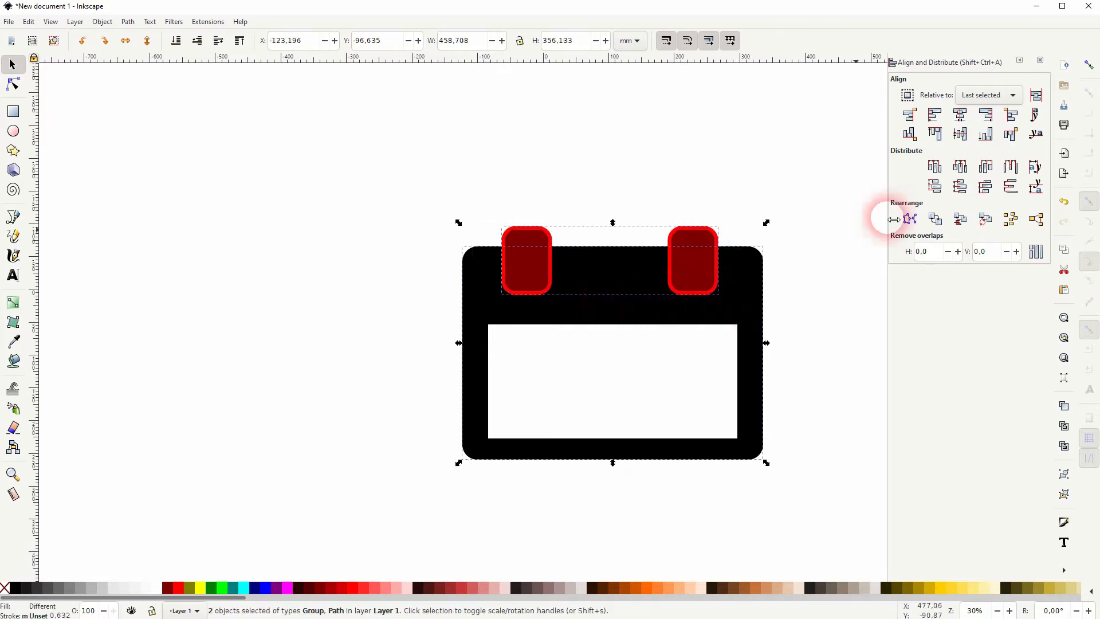
left_click(960, 114)
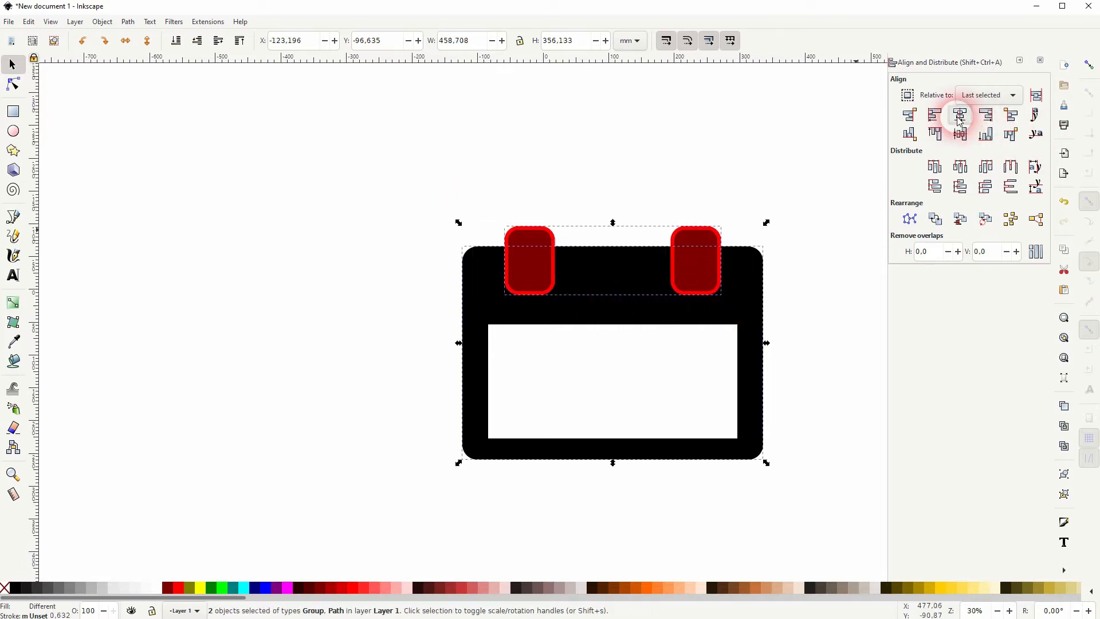
Step: Ungroup the tabs and move the right tab with its offset closer to the left one, spanning about 298 mm overall
left_click(805, 299)
left_click_drag(657, 203, 708, 261)
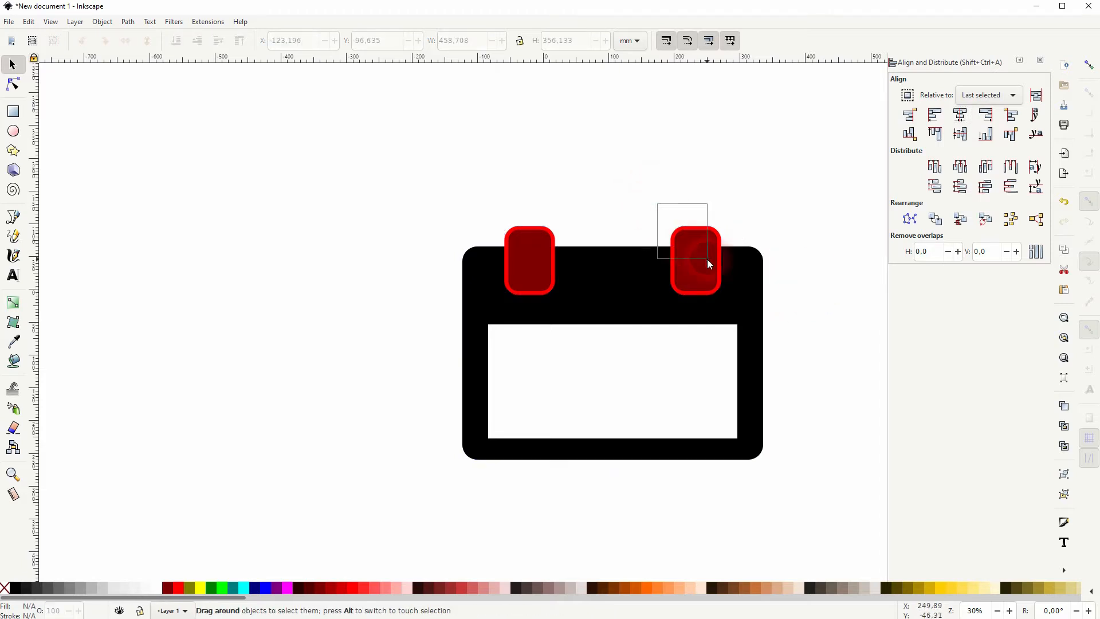
left_click(706, 261)
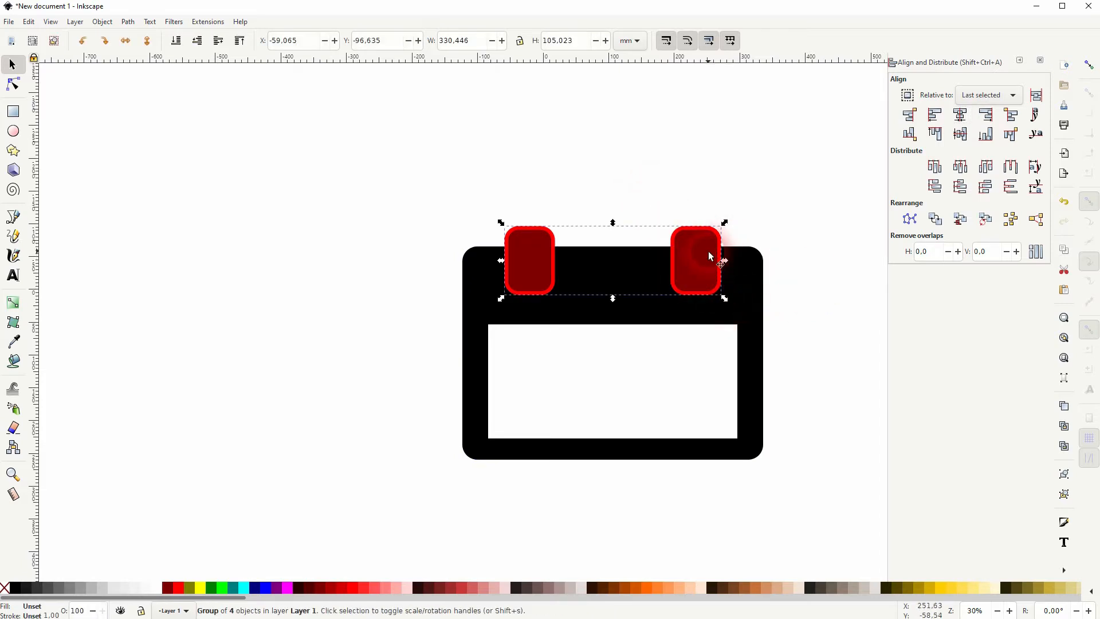
left_click(631, 229)
left_click_drag(649, 206, 661, 215)
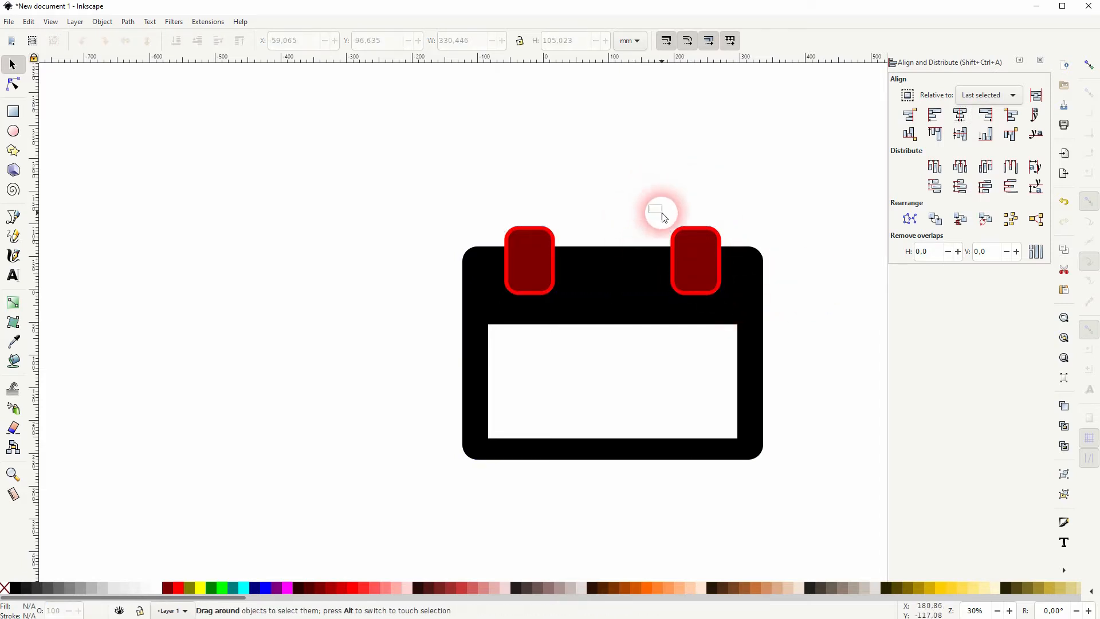
left_click_drag(739, 304, 739, 303)
left_click_drag(700, 270, 671, 262)
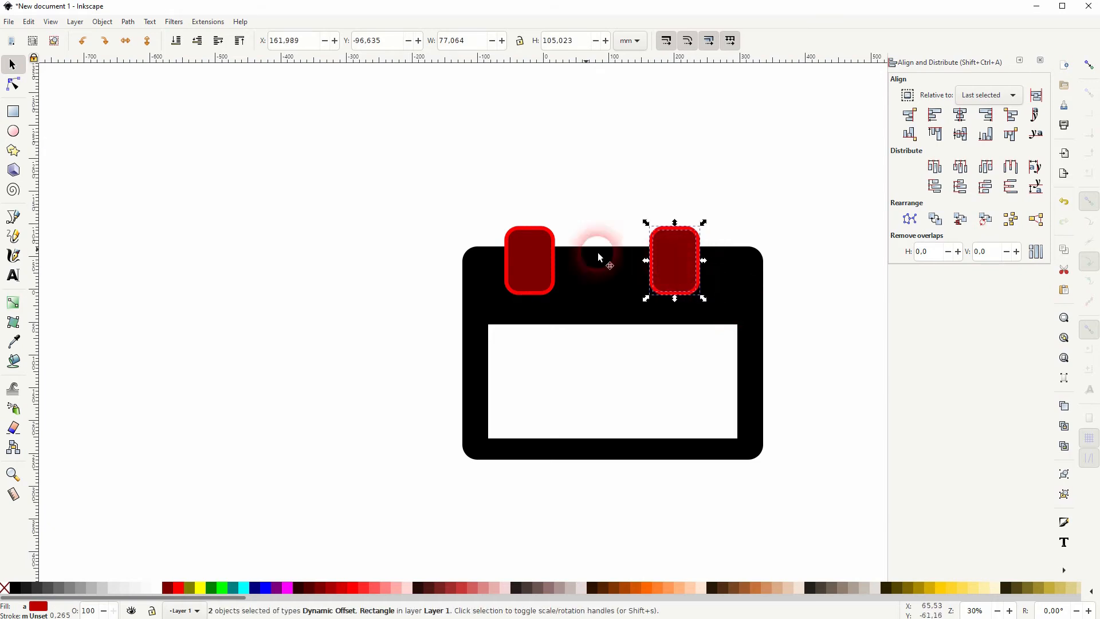
Step: Regroup the more closely spaced tabs, centre them horizontally on the black frame, and ungroup them
left_click_drag(491, 207, 719, 307)
key("ctrl+g")
left_click(758, 276, "shift")
left_click(953, 145)
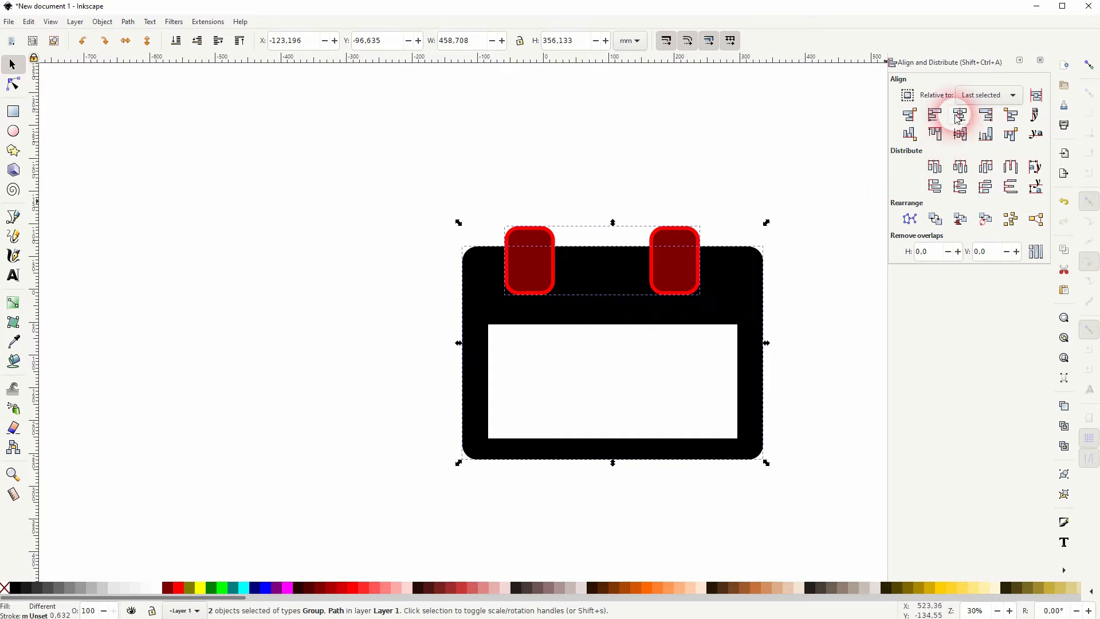
left_click(959, 116)
left_click(833, 330)
left_click(697, 253)
key("ctrl+shift+g")
left_click(809, 335)
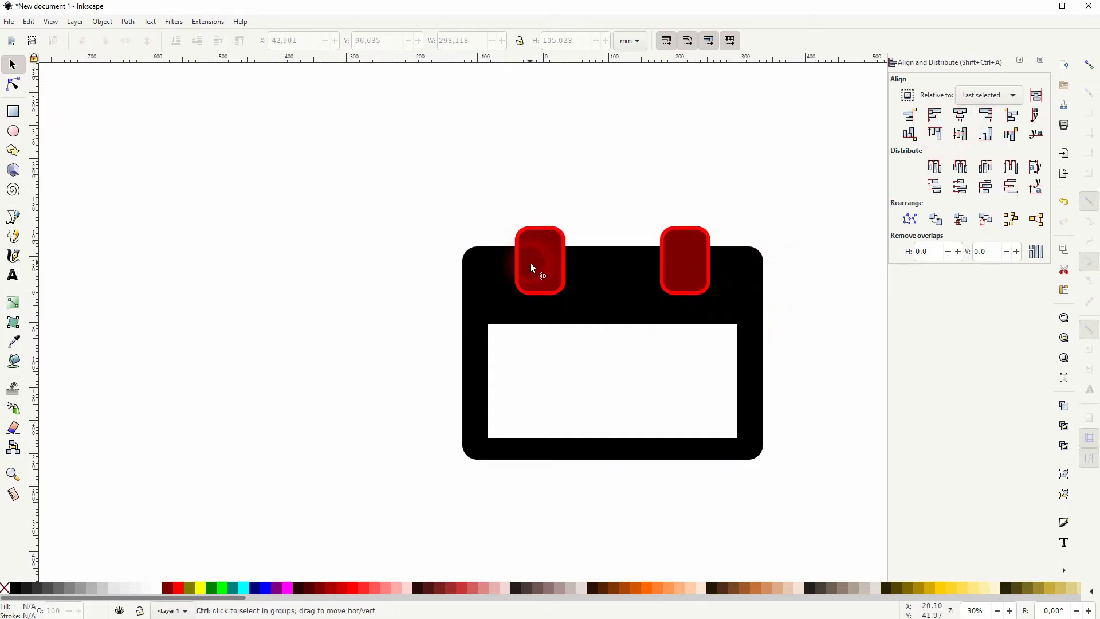
Step: Cut the left tab's bright red offset out of the black frame with the Difference operation
scroll(531, 262, "up", 4)
left_click(501, 247)
left_click(357, 293, "shift")
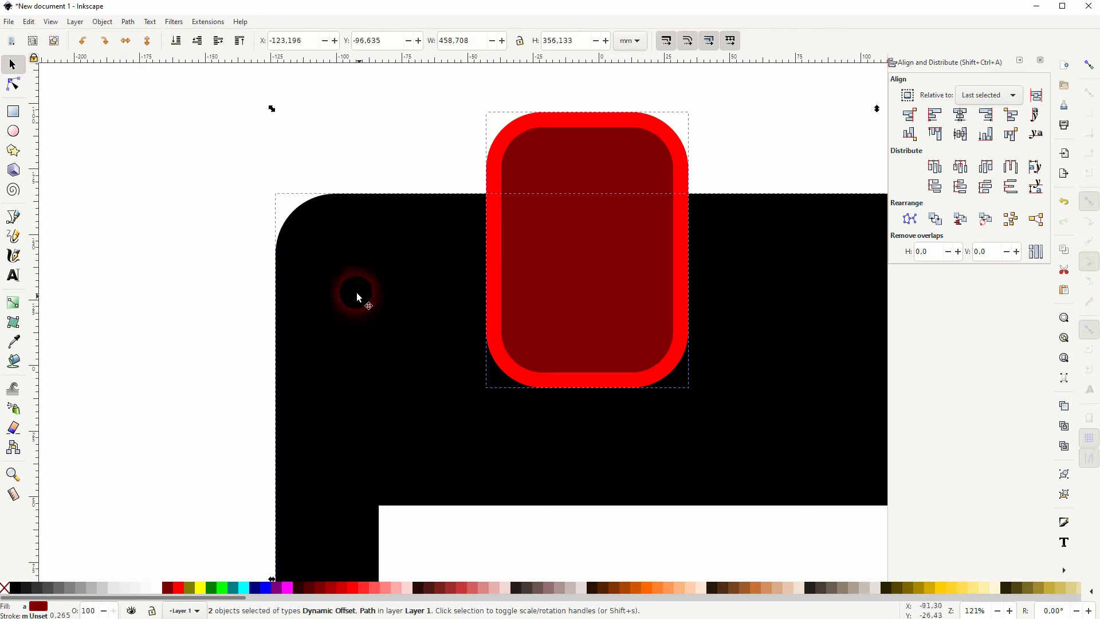
left_click(129, 21)
left_click(169, 90)
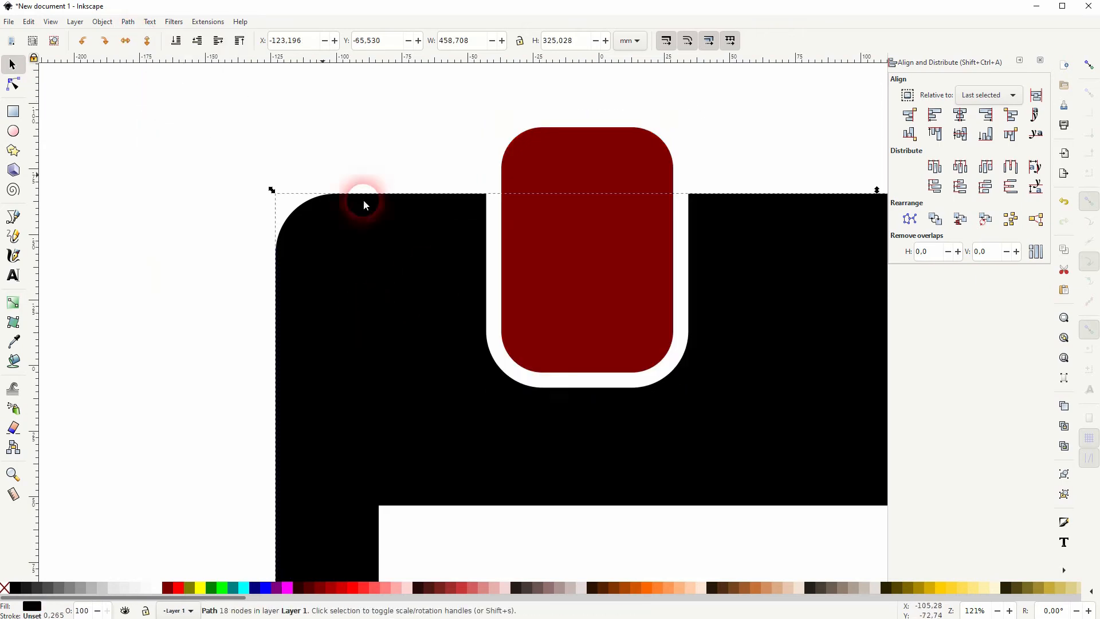
left_click(738, 139)
Step: Fill the left tab with black
left_click(605, 179)
left_click(20, 585)
left_click(724, 136)
Step: Cut the right tab's bright red offset out of the black frame with the Difference operation
scroll(707, 269, "down", 2)
left_click_drag(747, 298, 306, 263)
left_click(517, 231)
left_click(609, 295, "shift")
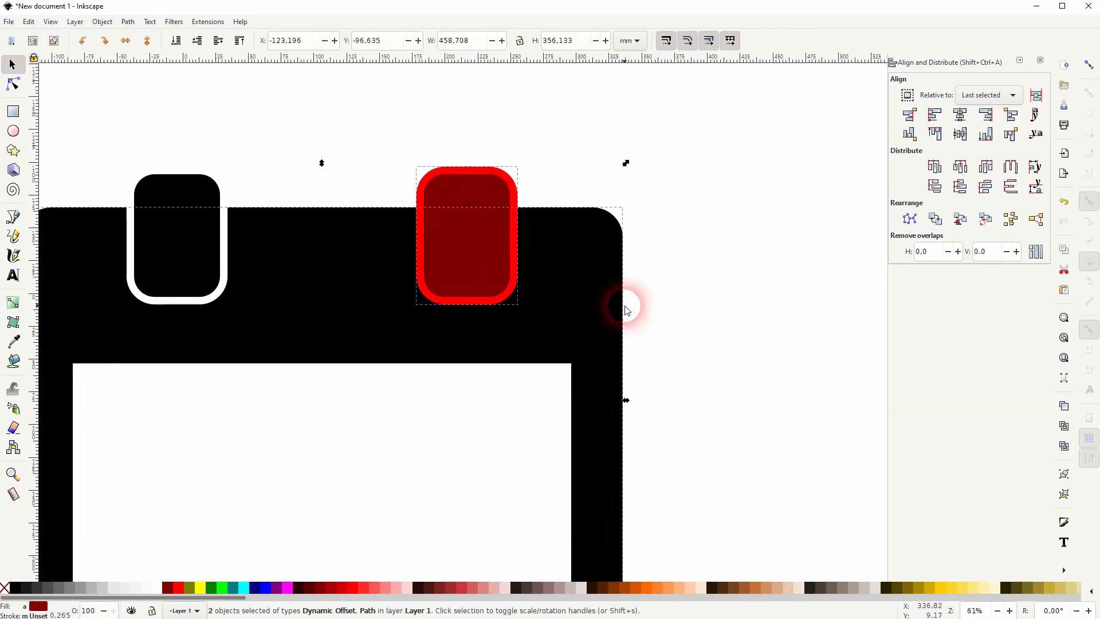
left_click(135, 25)
left_click(147, 88)
left_click(536, 200)
Step: Fill the right tab with black
left_click(484, 221)
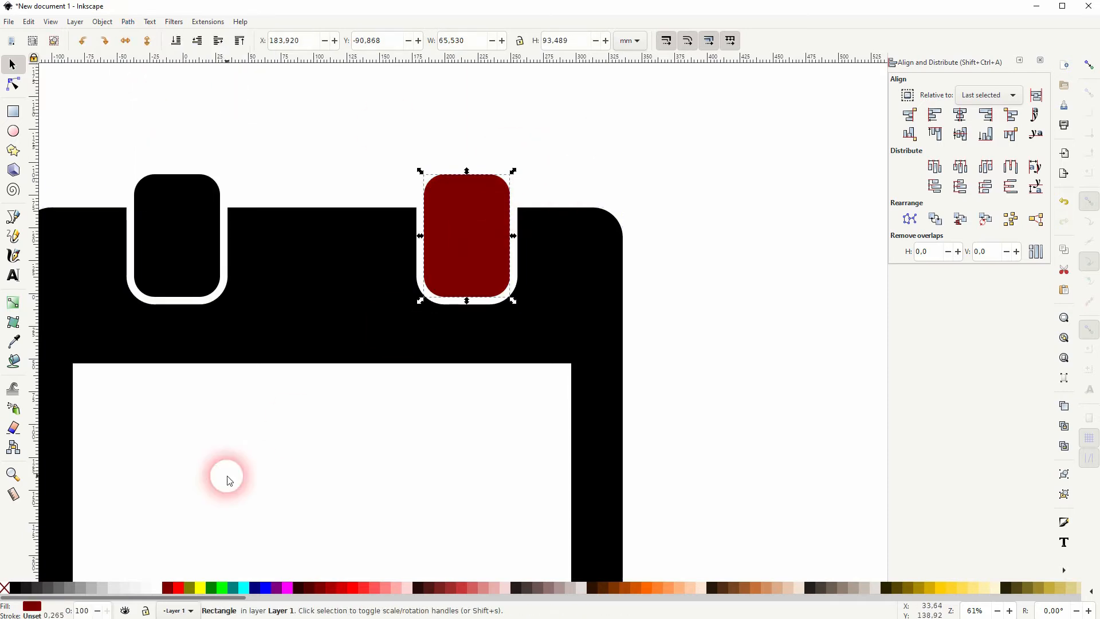
left_click(13, 588)
left_click(683, 221)
scroll(587, 271, "down", 2, "ctrl")
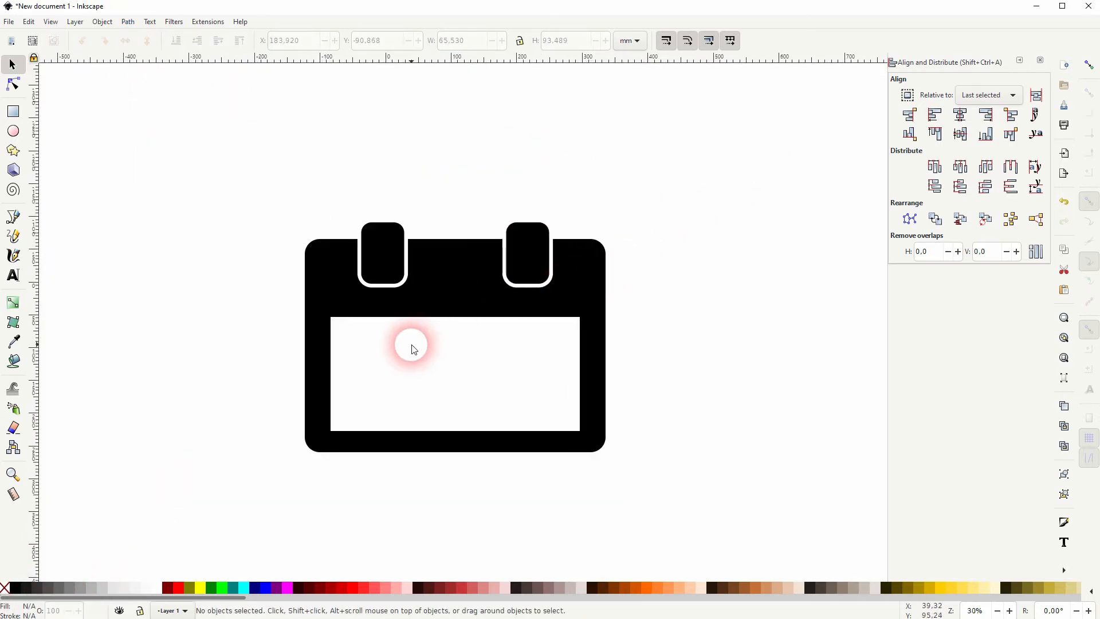
Step: Narrow the whole calendar icon, frame and both tabs together, to about 398 mm wide while keeping its height
key("space")
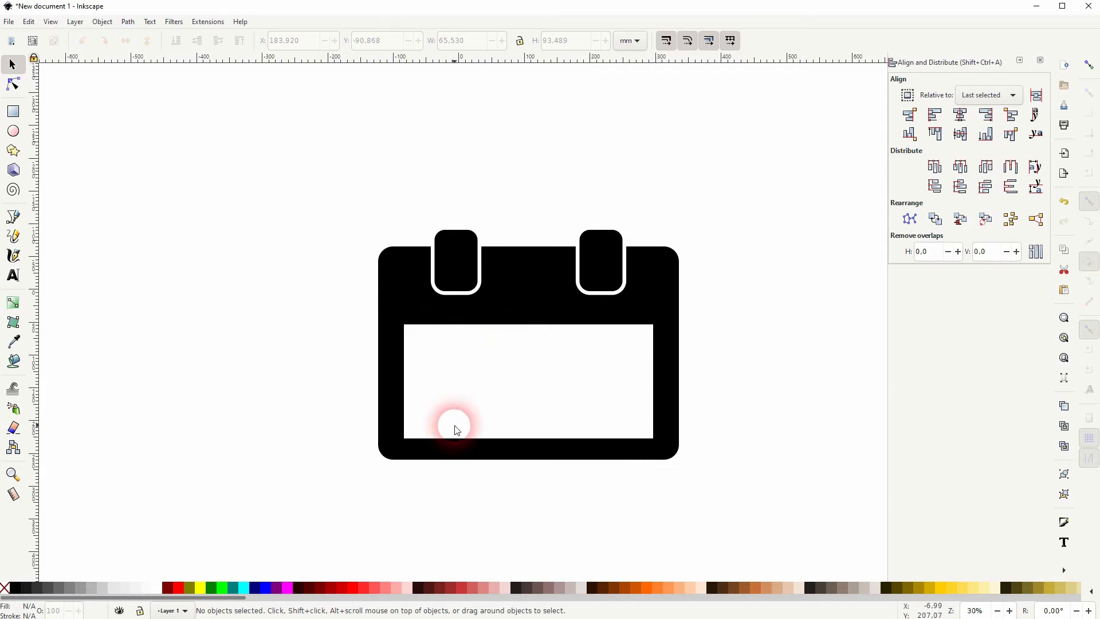
left_click_drag(283, 490, 723, 207)
left_click_drag(373, 345, 410, 344)
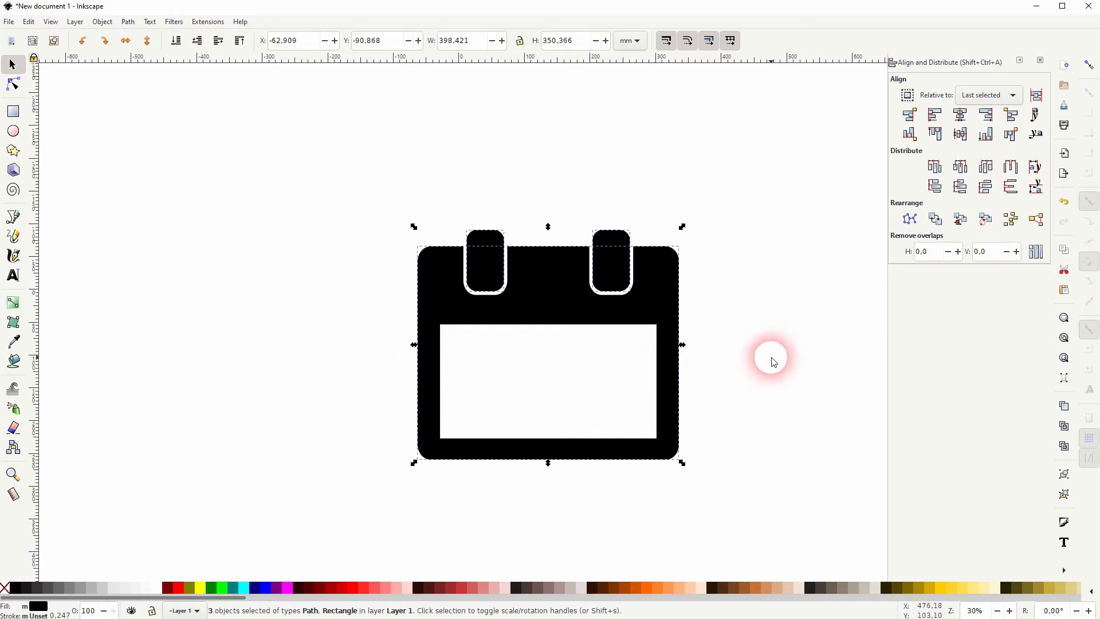
left_click(772, 361)
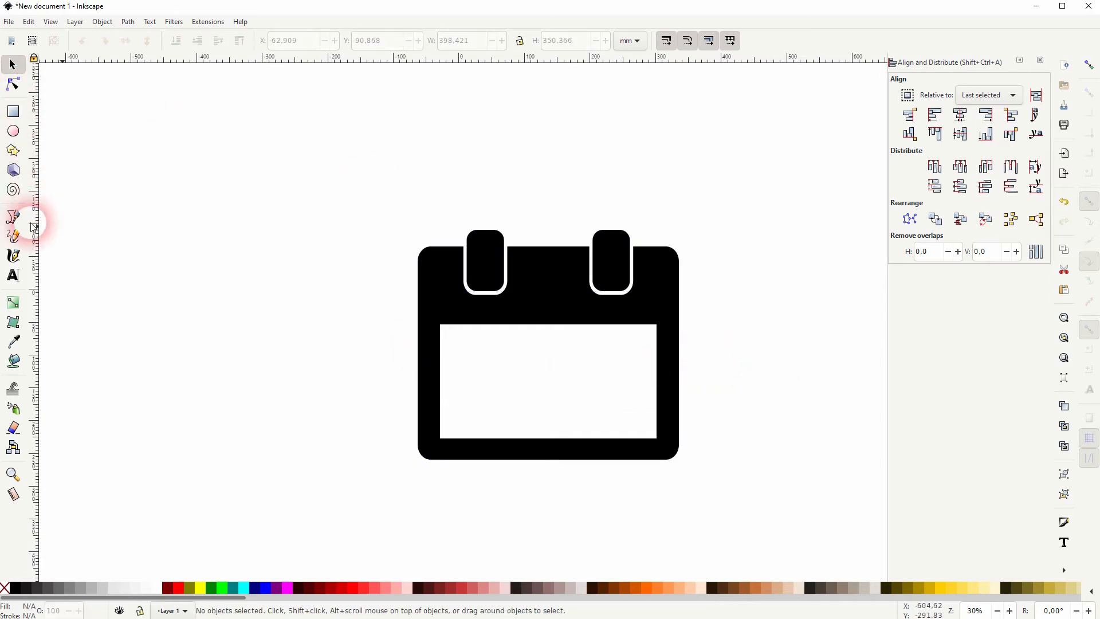
Step: Add the text 23 inside the calendar's window and set its font to Segoe UI
left_click(12, 276)
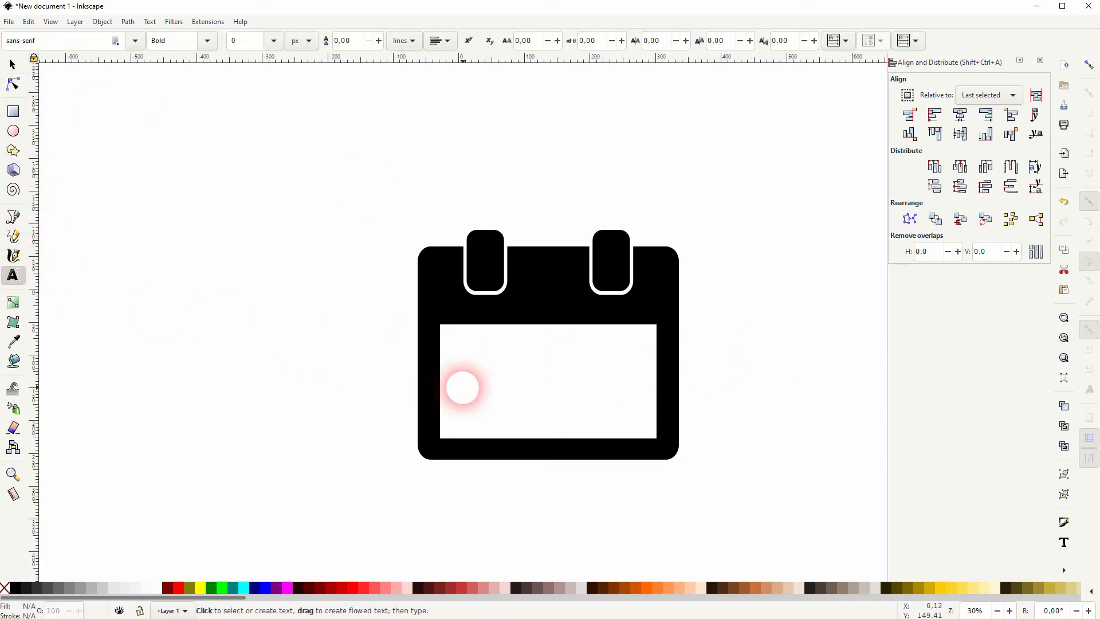
type("23")
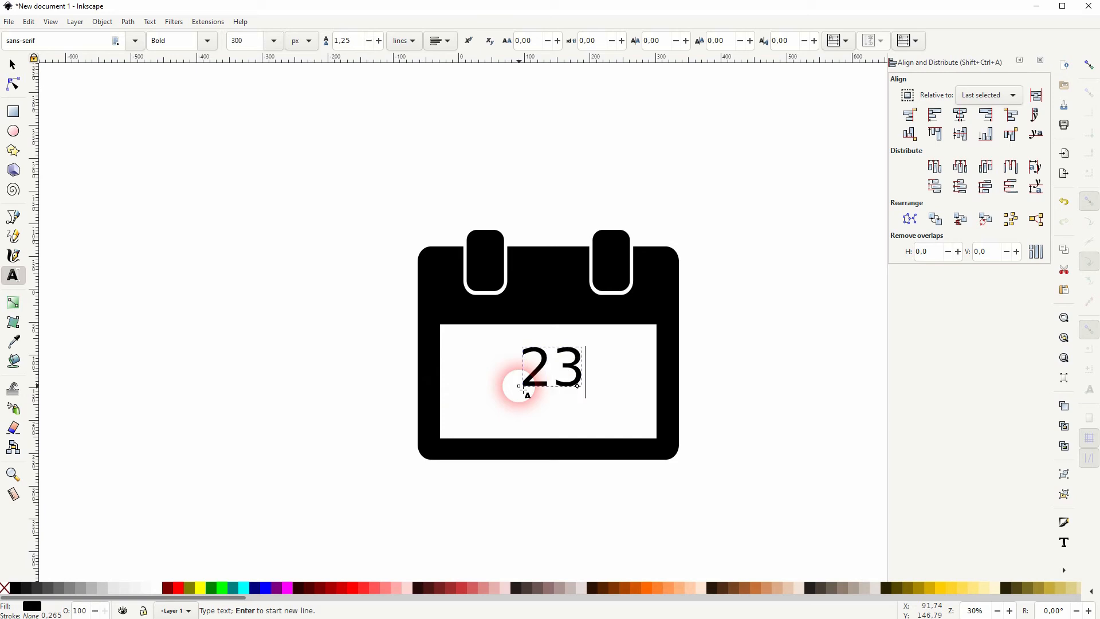
left_click(135, 41)
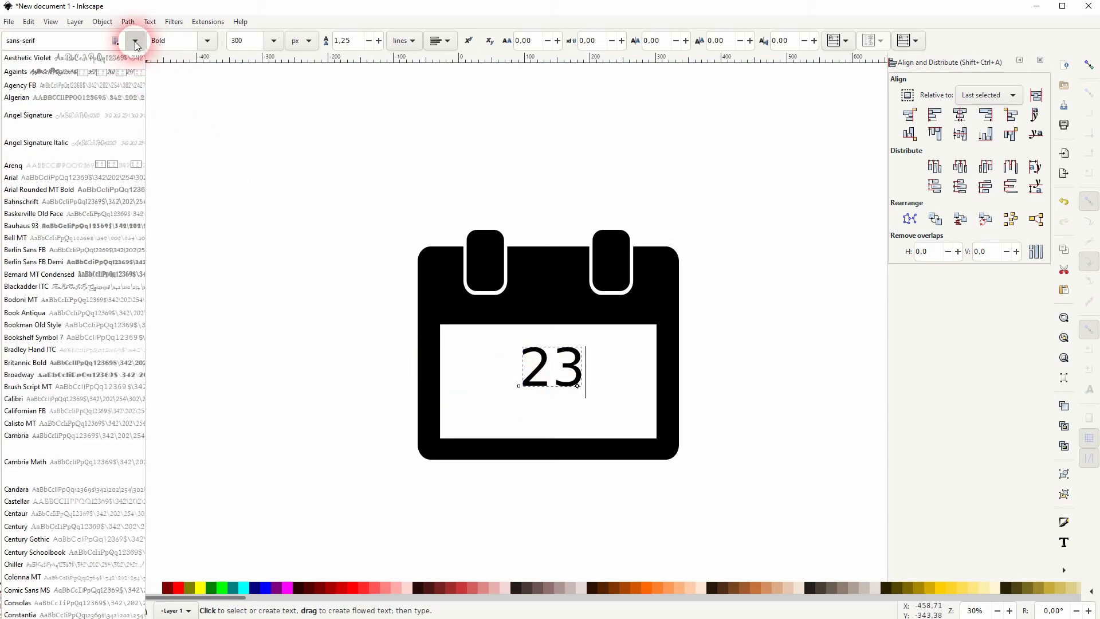
left_click(43, 42)
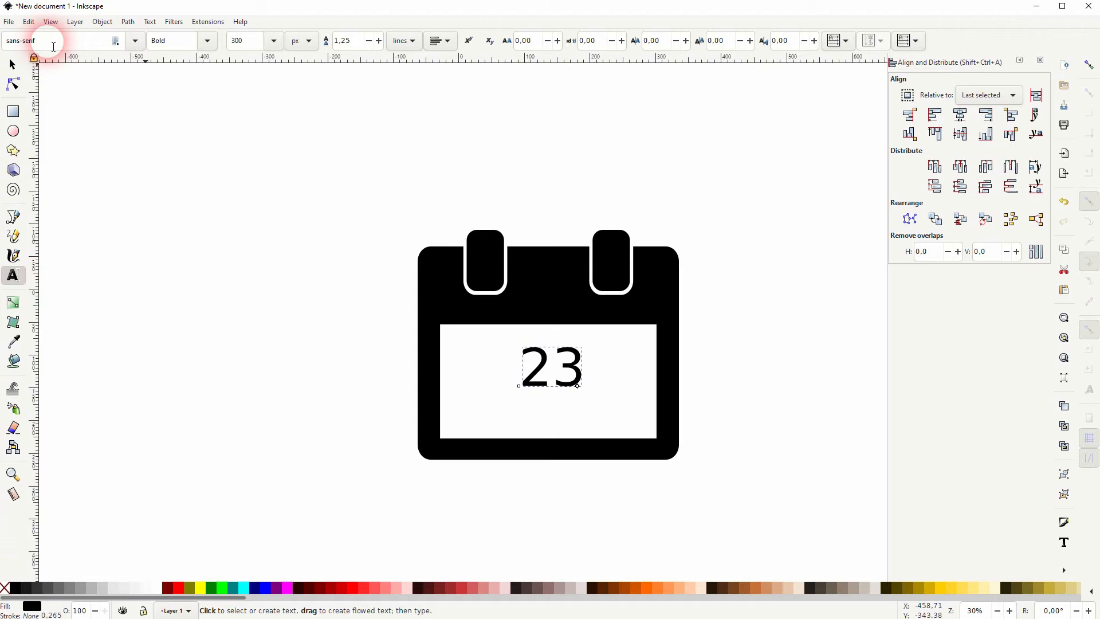
left_click_drag(50, 42, 5, 43)
type("seg")
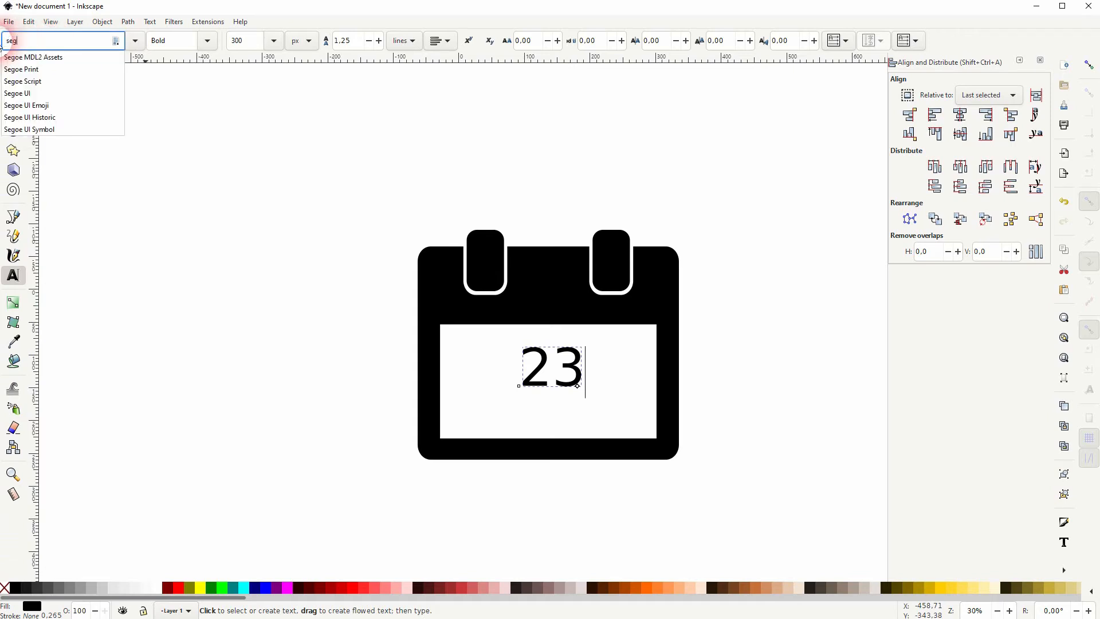
left_click(17, 93)
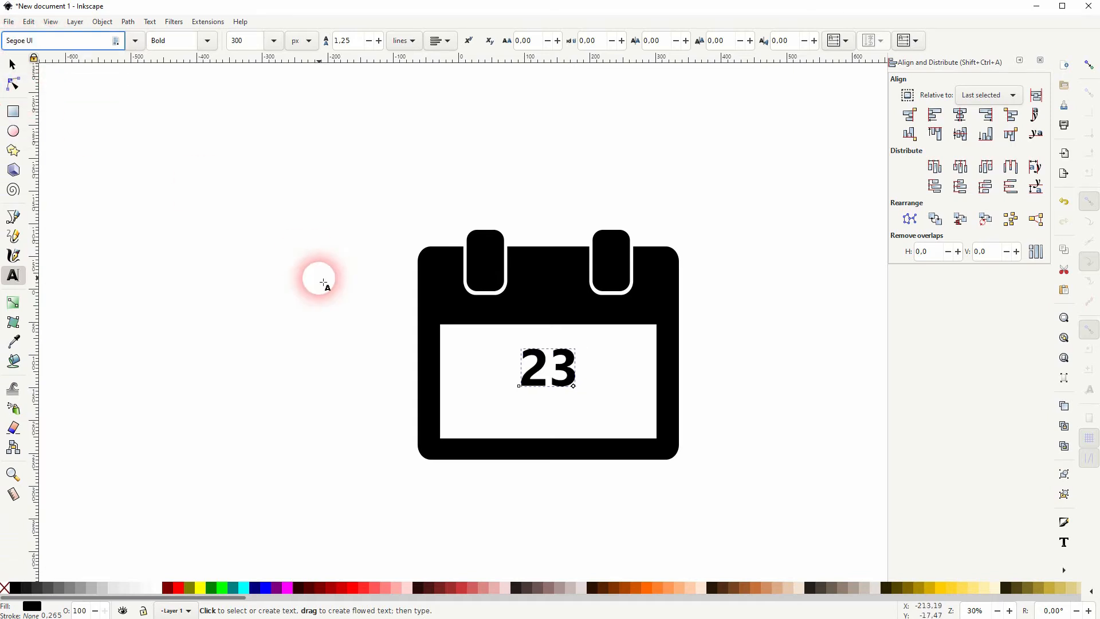
Step: Enlarge the number 23 to about 204 by 142 mm and position it inside the calendar's window
left_click(13, 64)
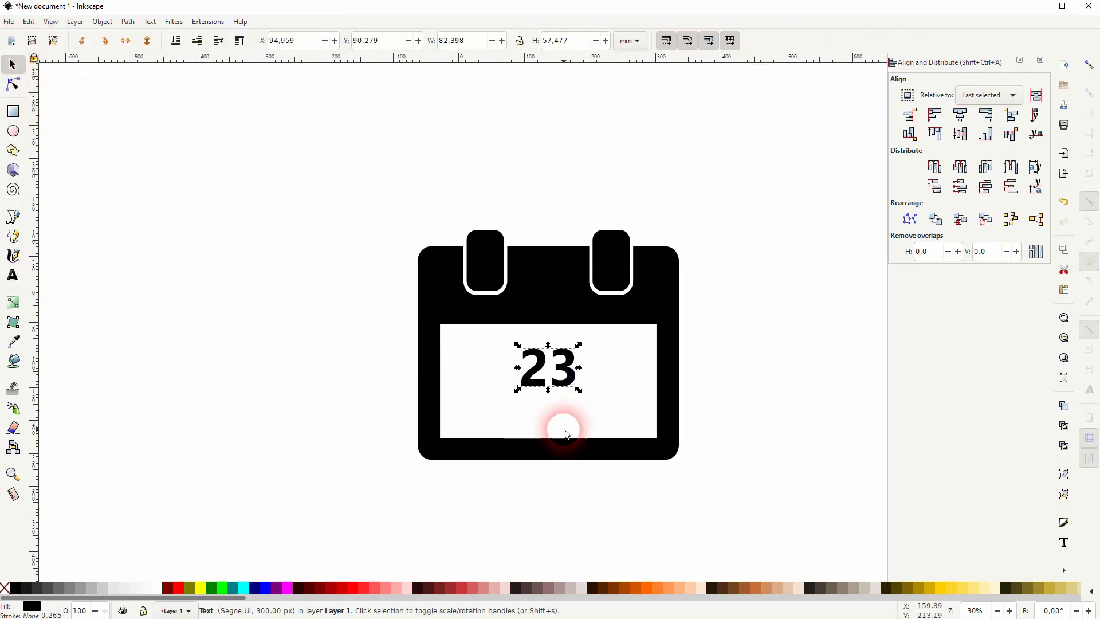
left_click_drag(582, 393, 664, 446)
left_click_drag(639, 423, 605, 409)
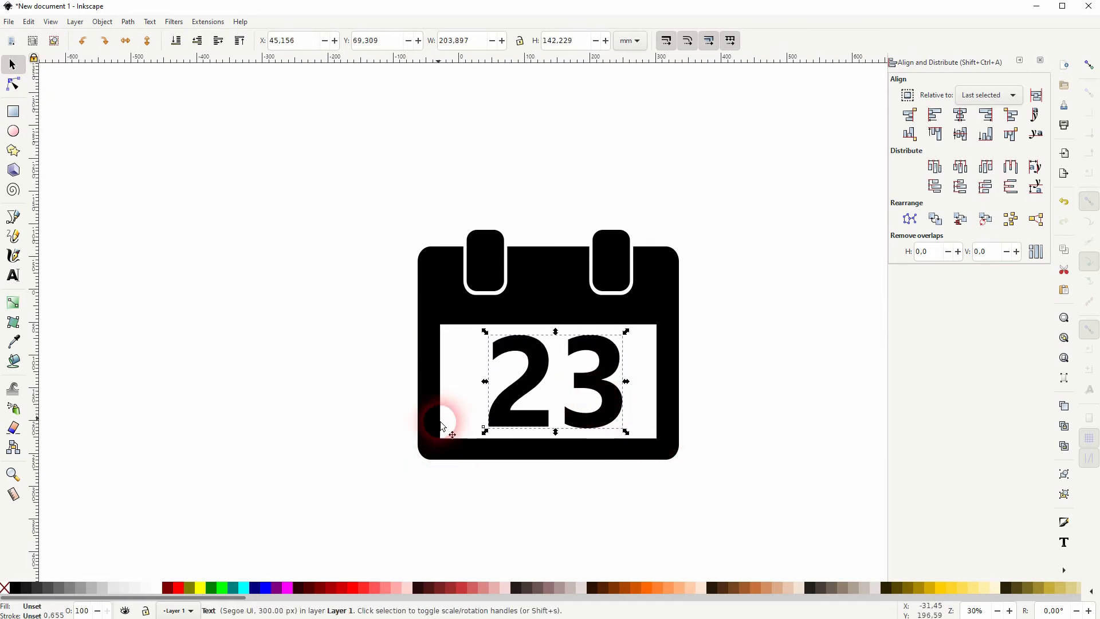
Step: Centre the number 23 horizontally on the calendar frame
left_click(427, 395, "shift")
left_click(960, 114)
left_click(781, 393)
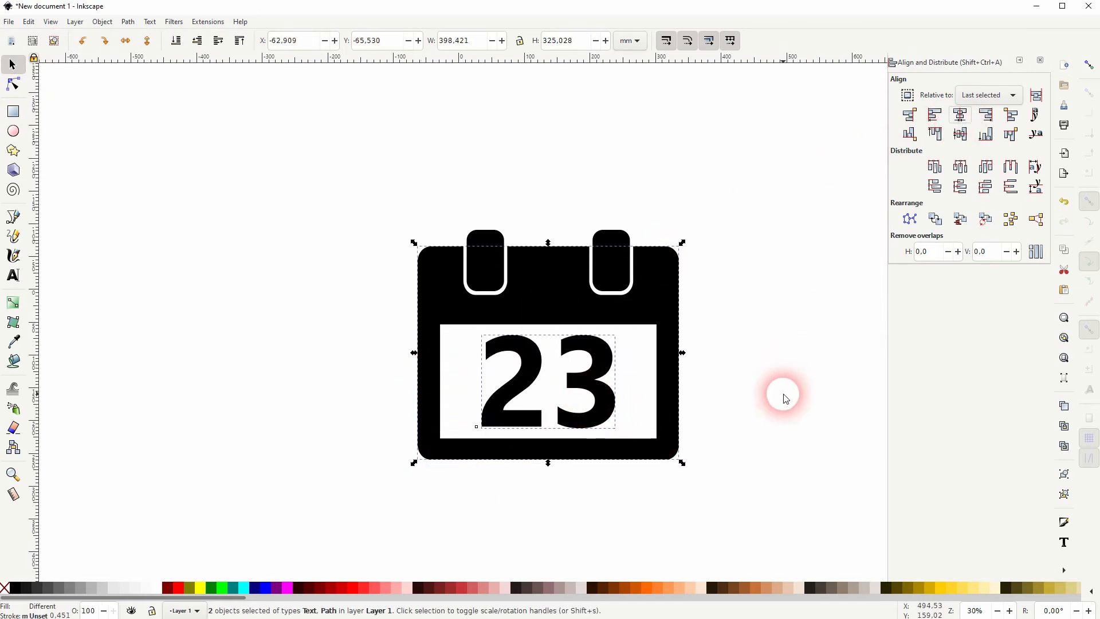
Step: Group the frame, both tabs and the number, and move the group up and to the left
left_click_drag(295, 505, 627, 289)
left_click_drag(769, 175, 393, 533)
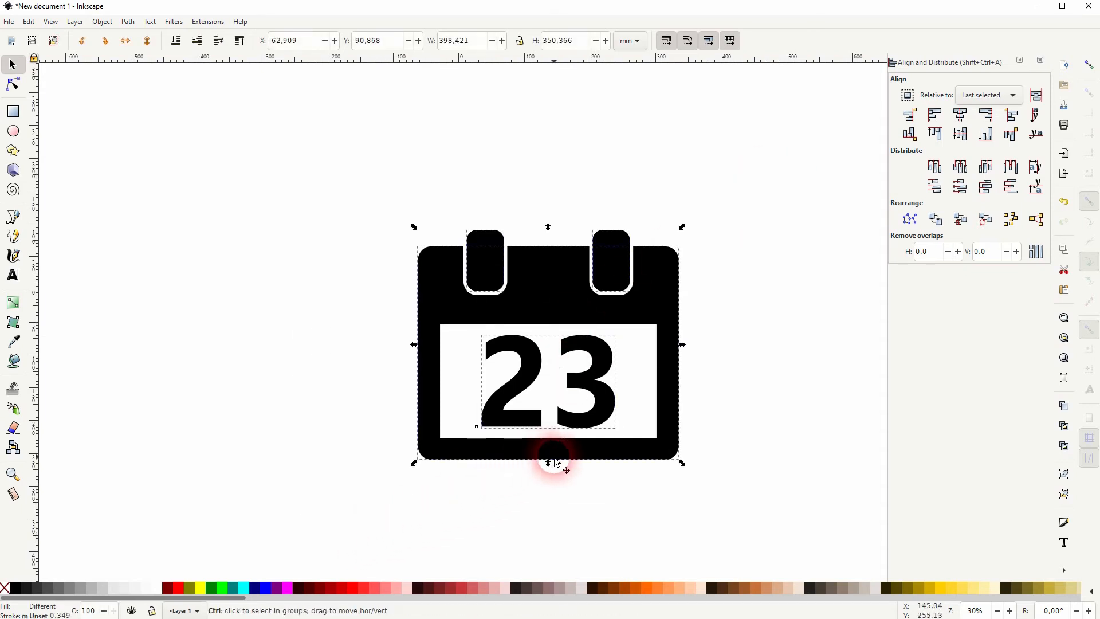
key("ctrl+g")
left_click_drag(668, 298, 595, 285)
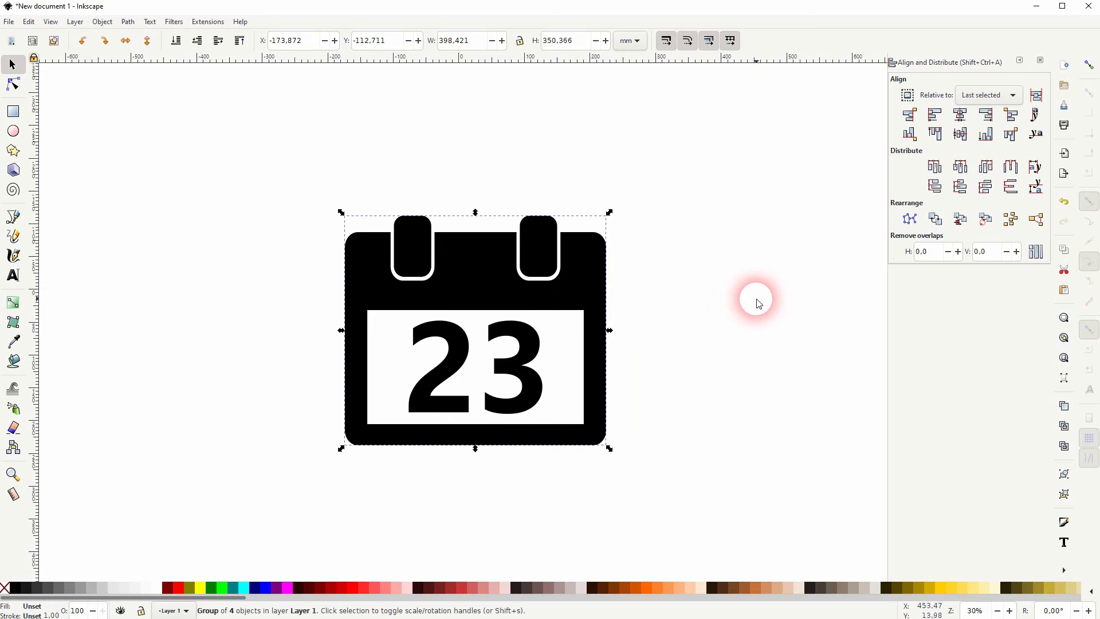
Step: Draw a dark red circle about 606 mm in diameter around the calendar and send it to the back
left_click(13, 131)
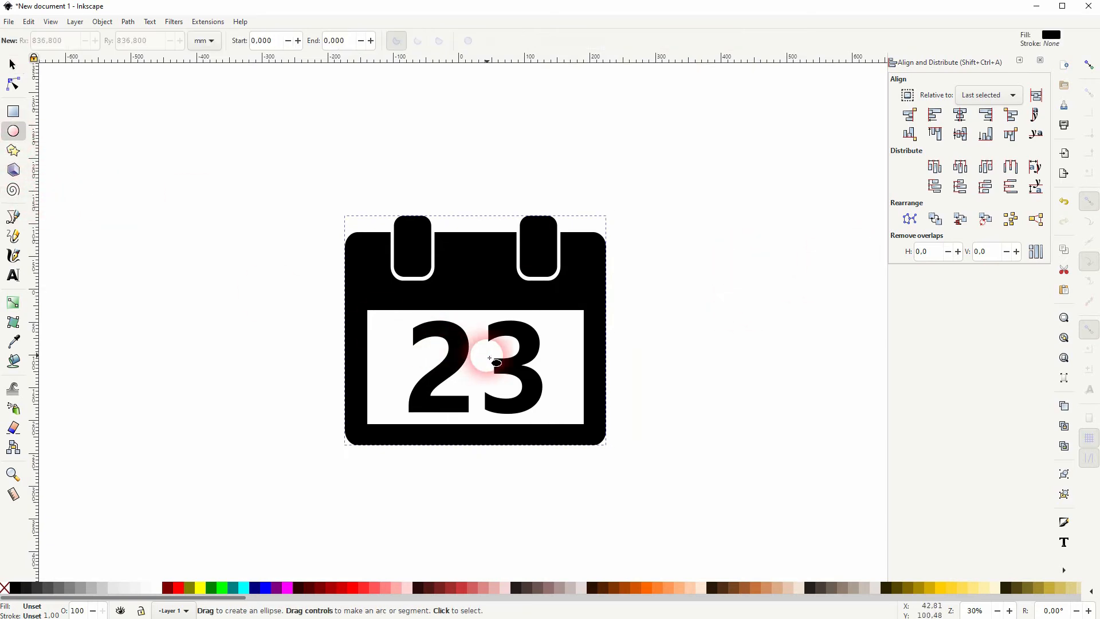
mouse_move(489, 359)
left_mouse_down()
mouse_move(644, 503)
mouse_move(721, 556)
left_mouse_up()
left_click(167, 588)
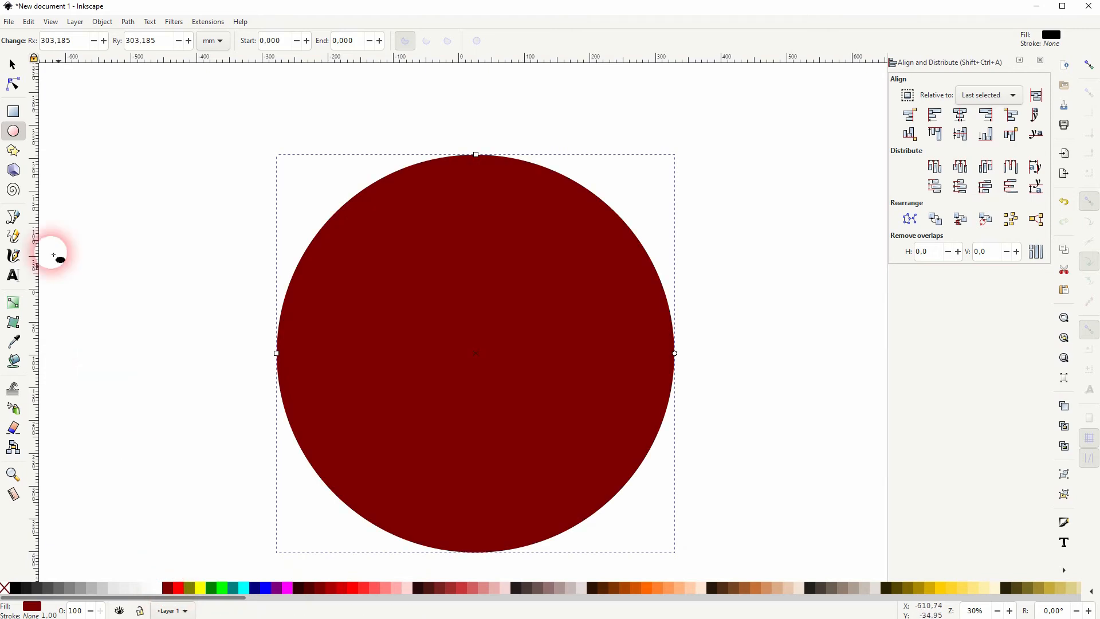
left_click(13, 64)
left_click(176, 40)
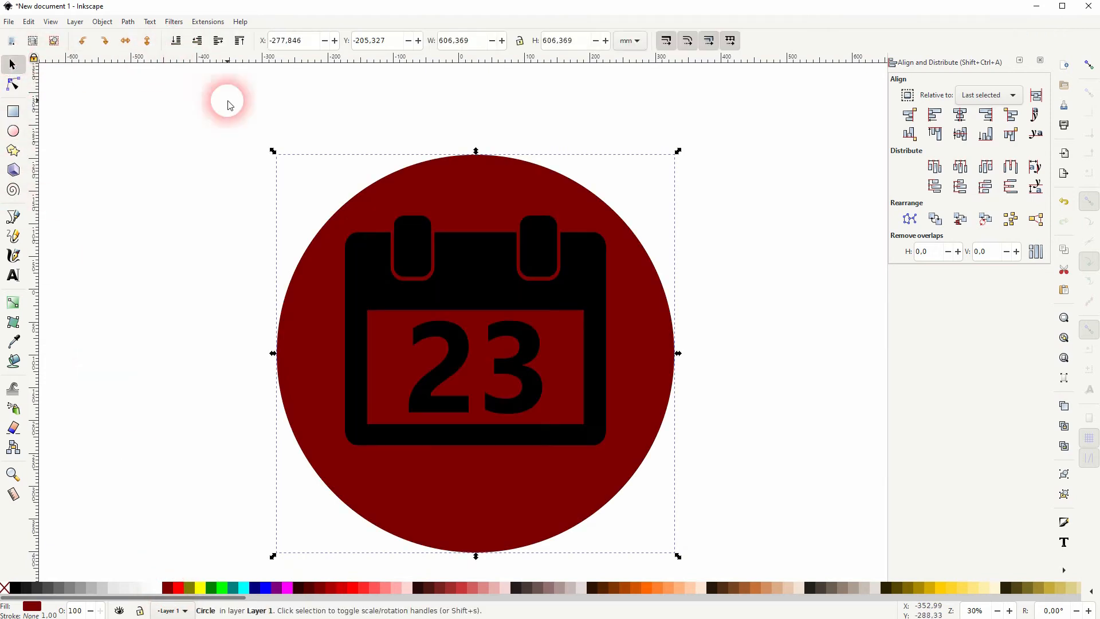
Step: Shrink the calendar group proportionally to about 334 mm wide and centre it vertically on the circle
left_click(569, 291)
left_click_drag(613, 330, 587, 331)
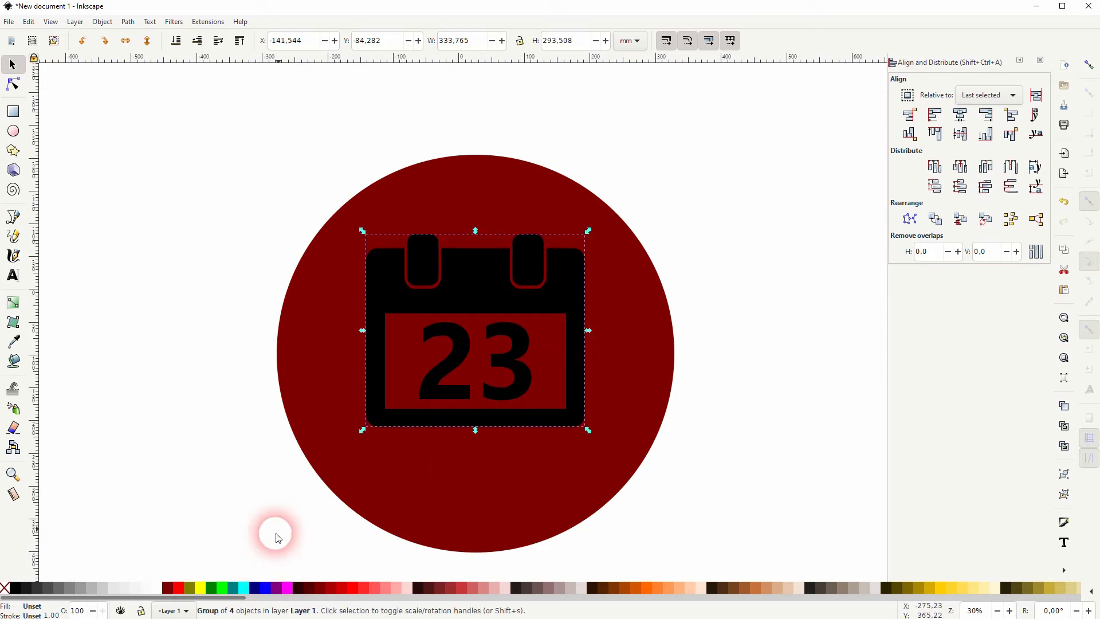
left_click(399, 493, "shift")
left_click(961, 134)
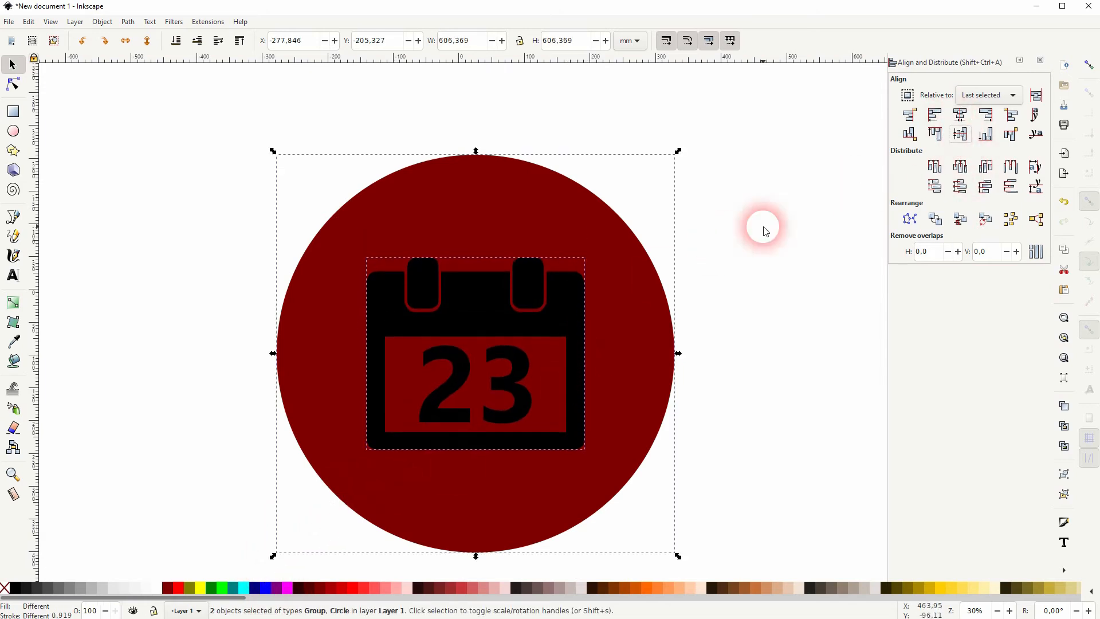
Step: Scale the circle and calendar together proportionally about their centre until the circle is about 458 mm wide
left_click_drag(678, 353, 628, 353)
left_click(693, 345)
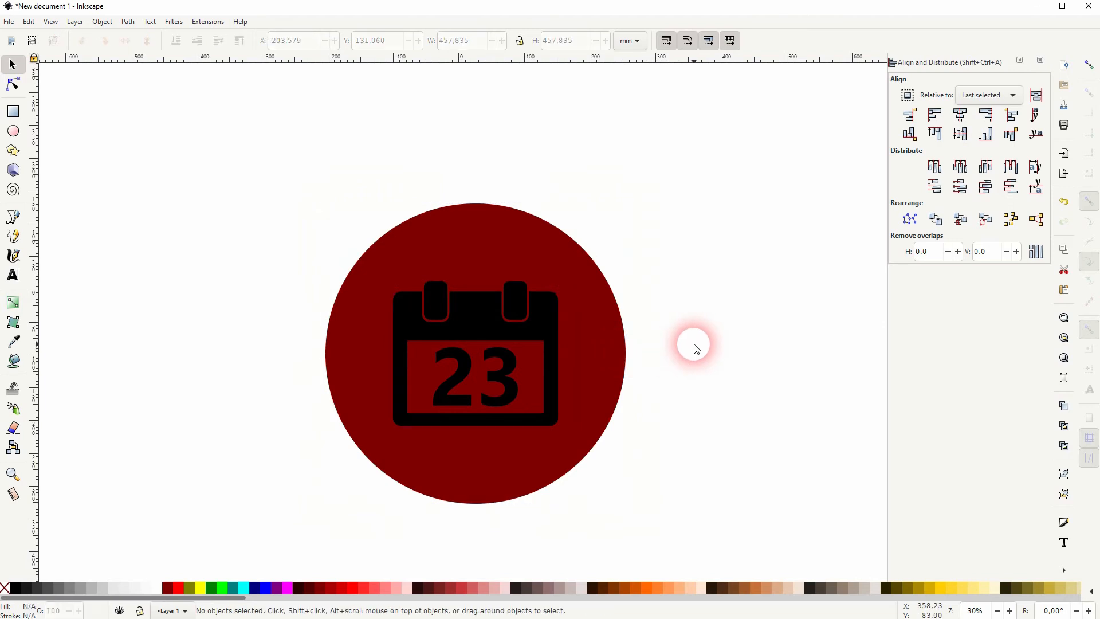
Step: Fill the calendar group with white and the circle with light pink #FFAAAA
left_click(529, 329)
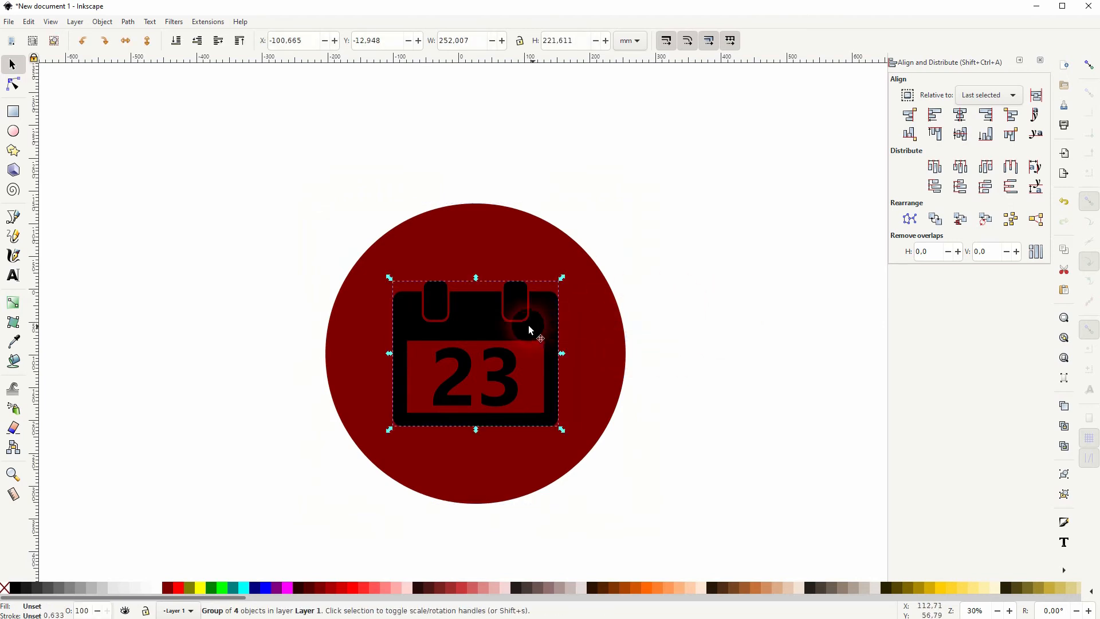
left_click(155, 587)
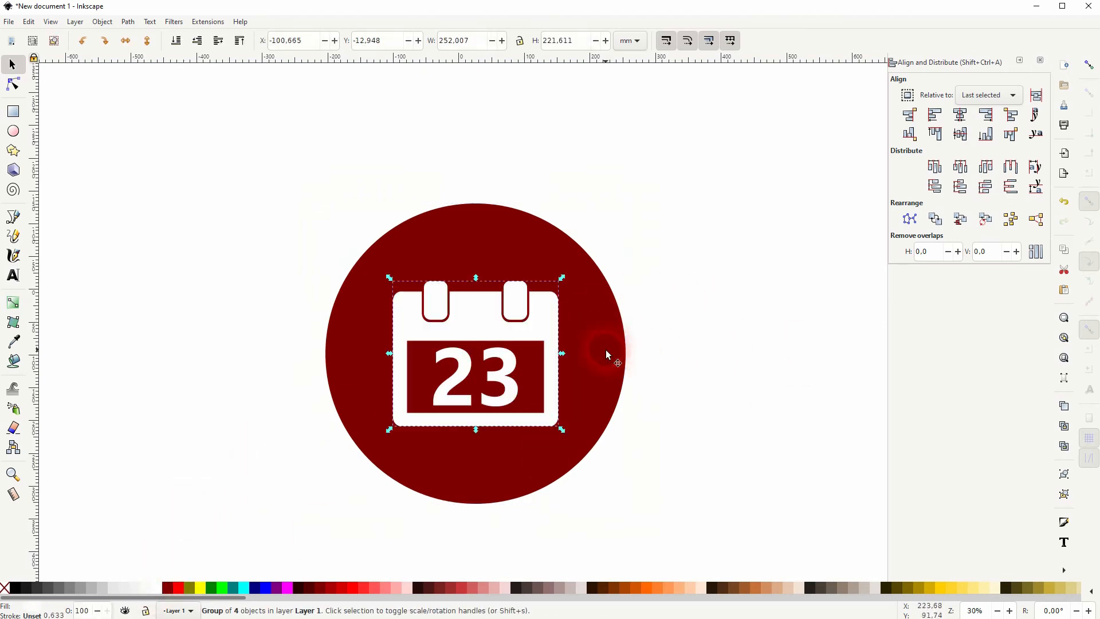
left_click(607, 354)
left_click(386, 587)
left_click(398, 587)
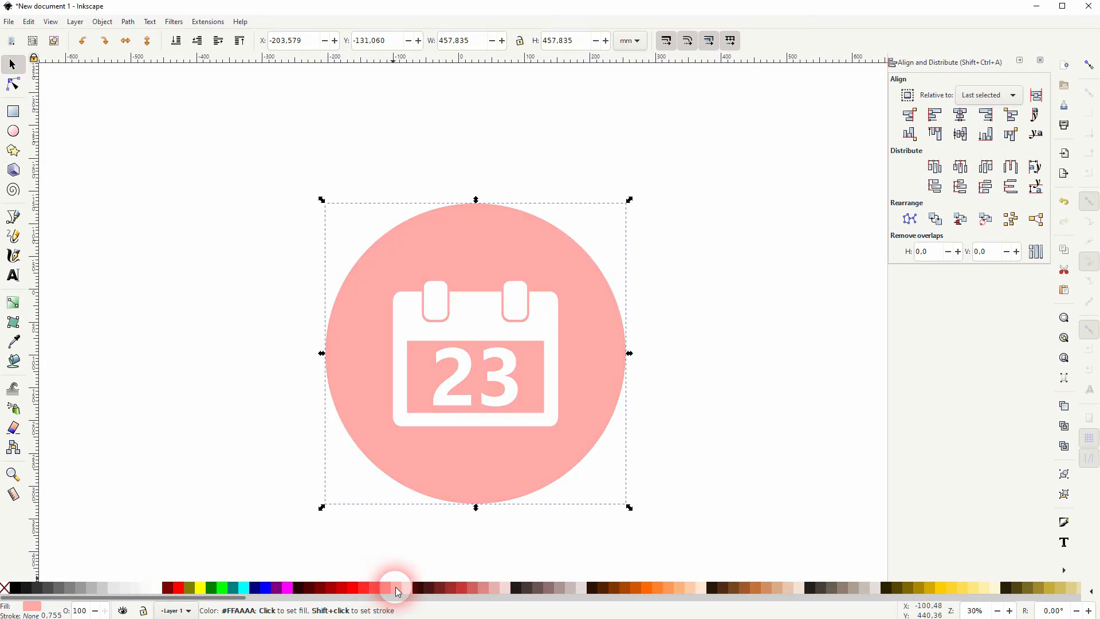
left_click(721, 361)
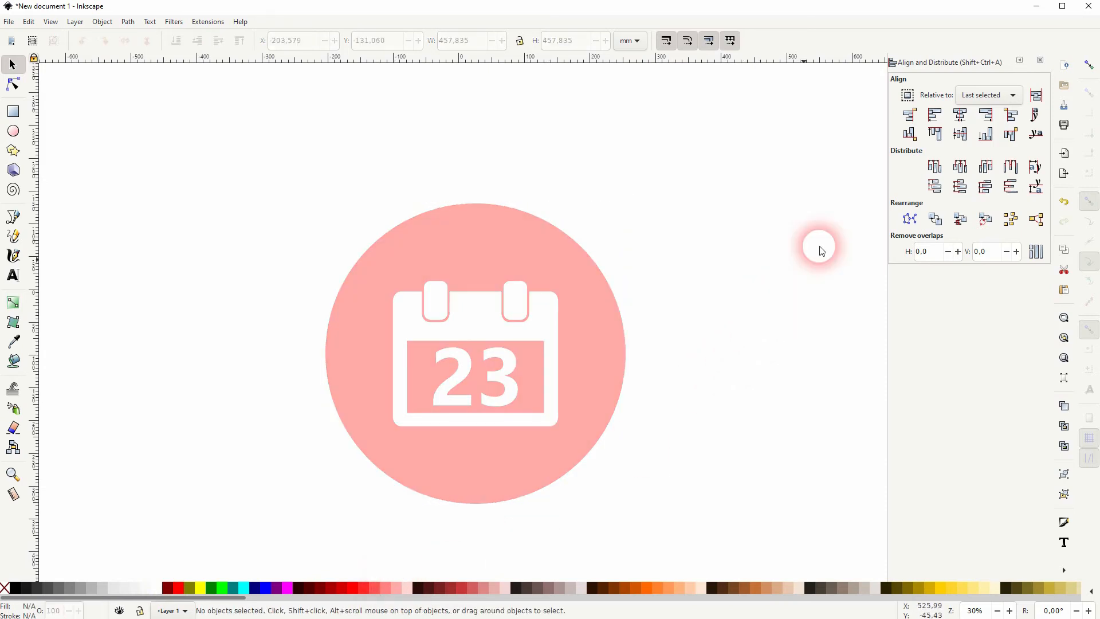
Step: Add a 45-degree diagonal guide beside the circle and enable snapping to paths
left_click(1052, 58)
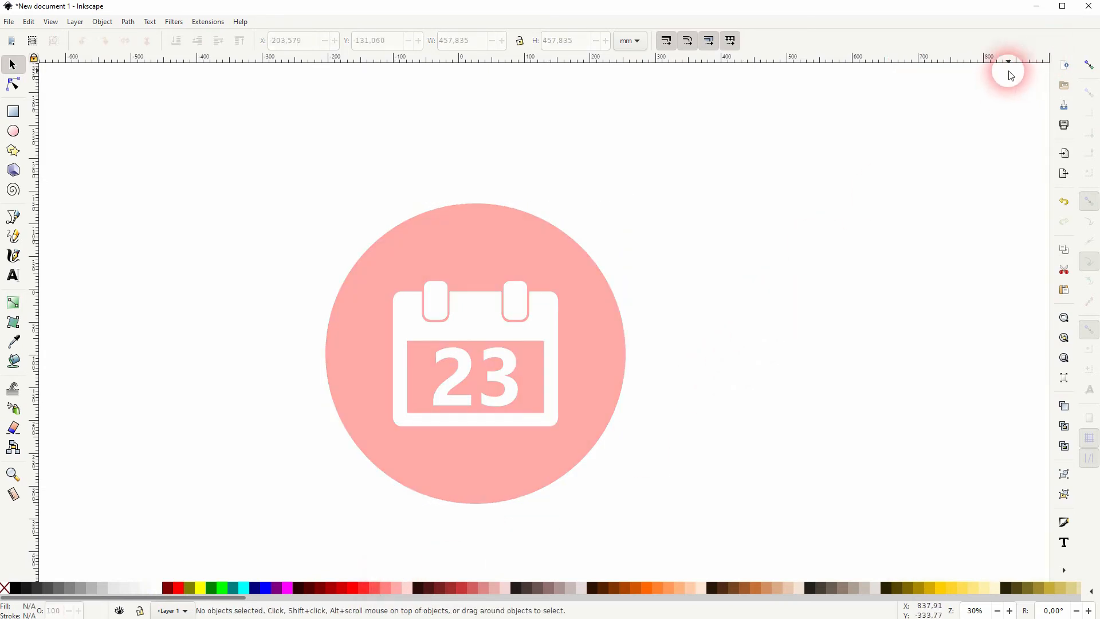
left_click_drag(1031, 60, 739, 238)
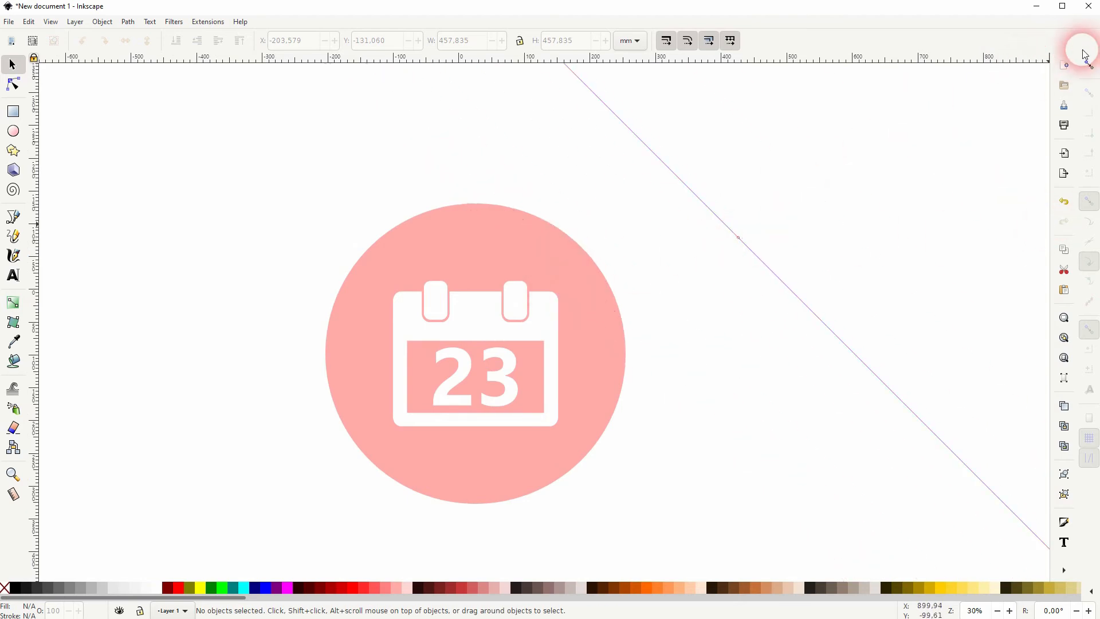
left_click(1090, 66)
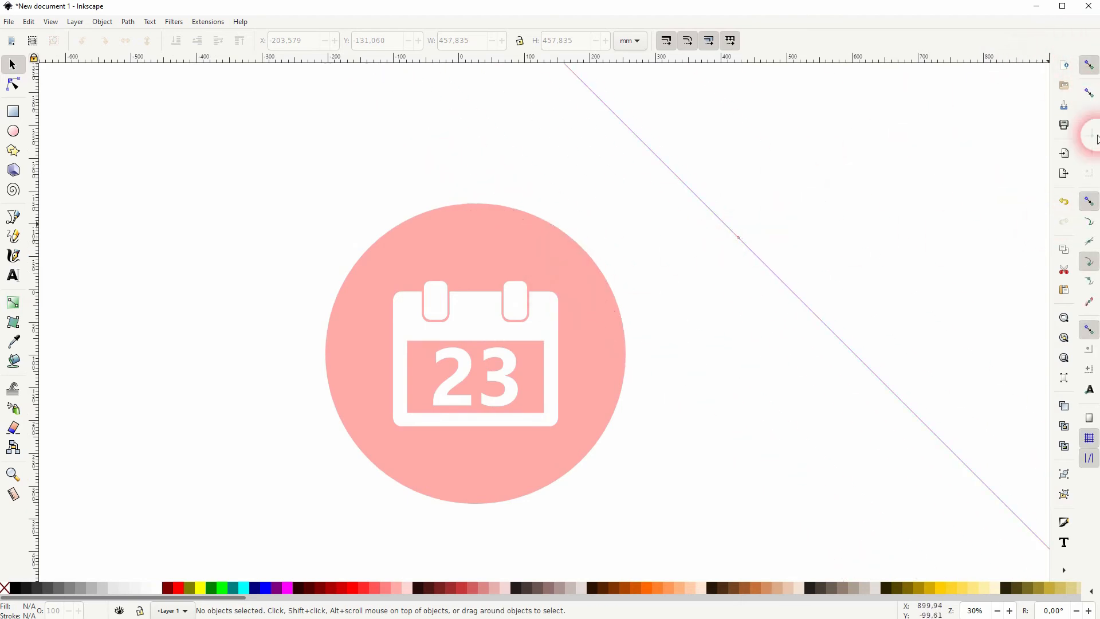
left_click(1088, 224)
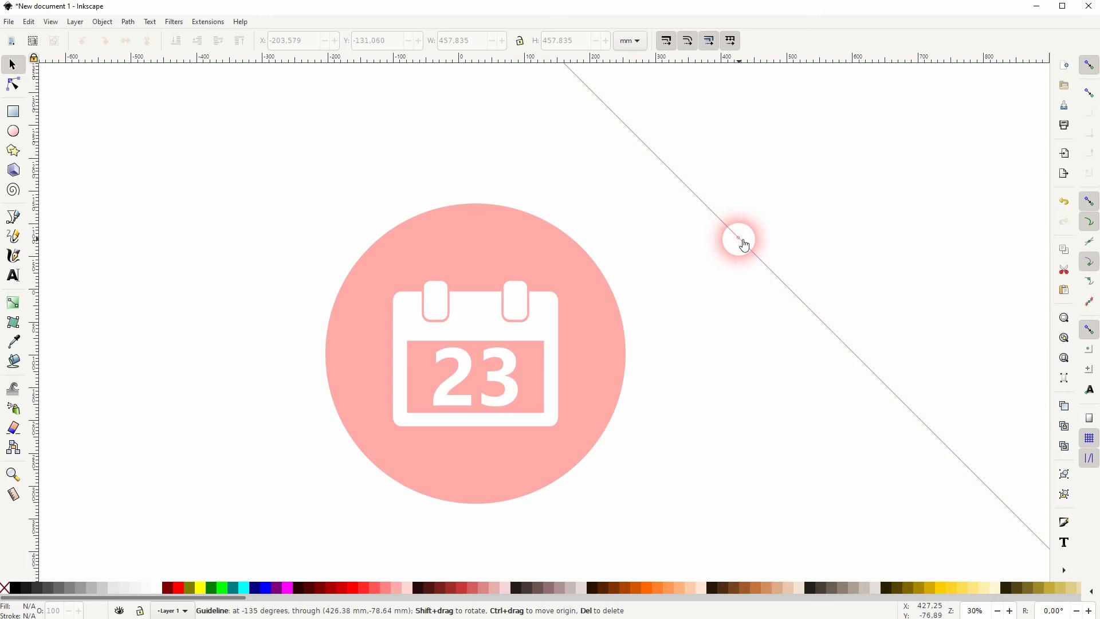
Step: Snap the diagonal guide onto the curve of the calendar frame's rounded upper-right corner
left_click_drag(738, 240, 558, 303)
scroll(553, 304, "up", 6)
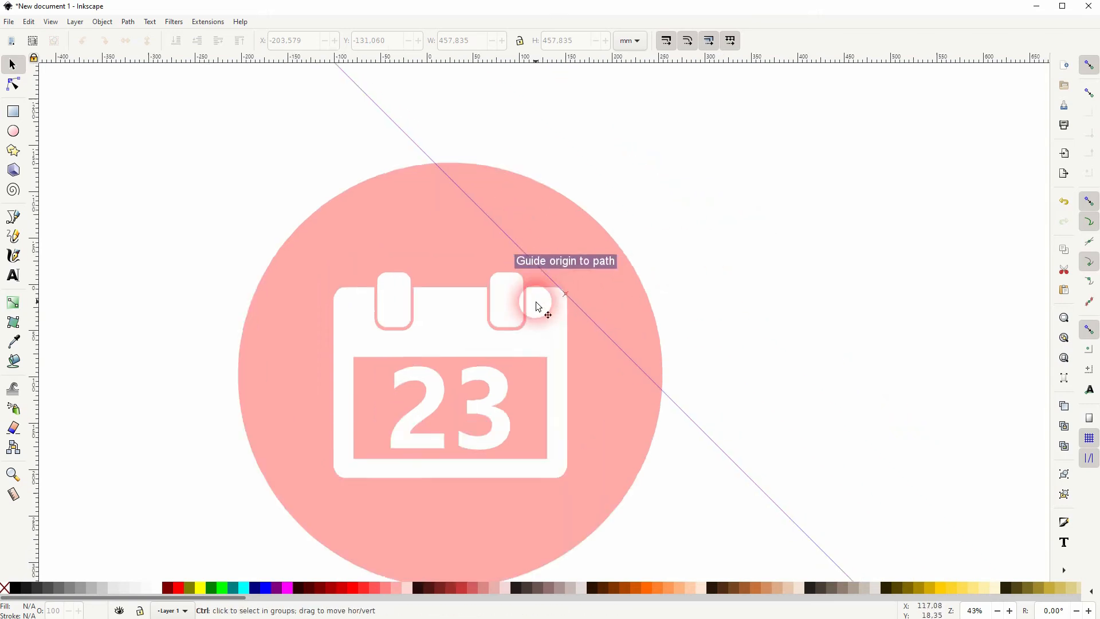
left_click_drag(698, 263, 681, 244)
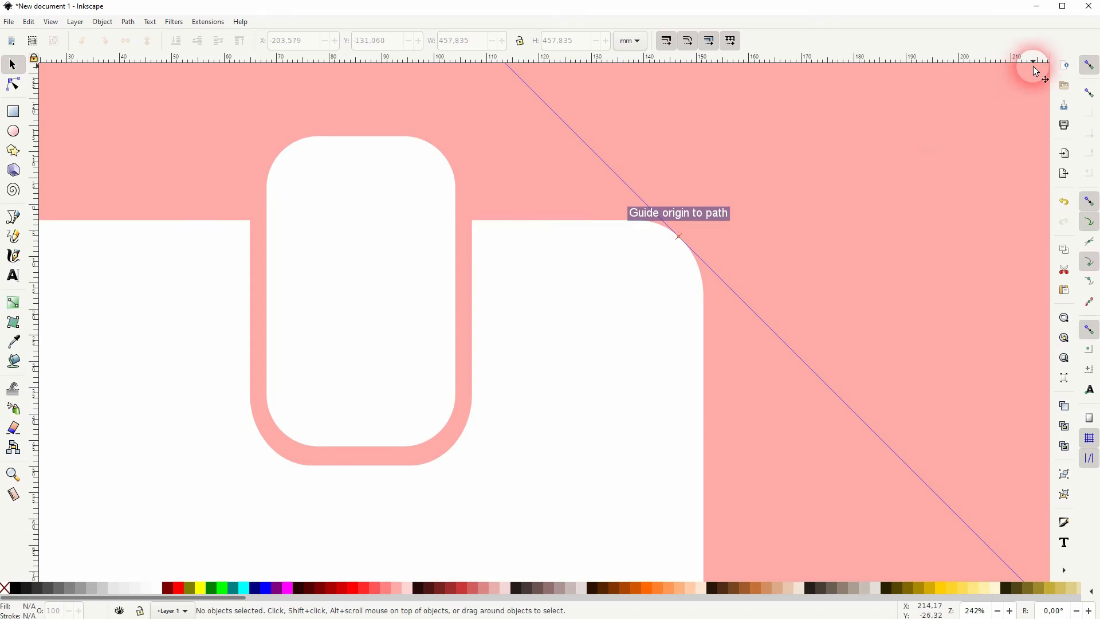
Step: Snap further diagonal guides to each tab's rounded upper-right corner and to the frame's notch corner left of each tab
left_click_drag(1041, 63, 543, 184)
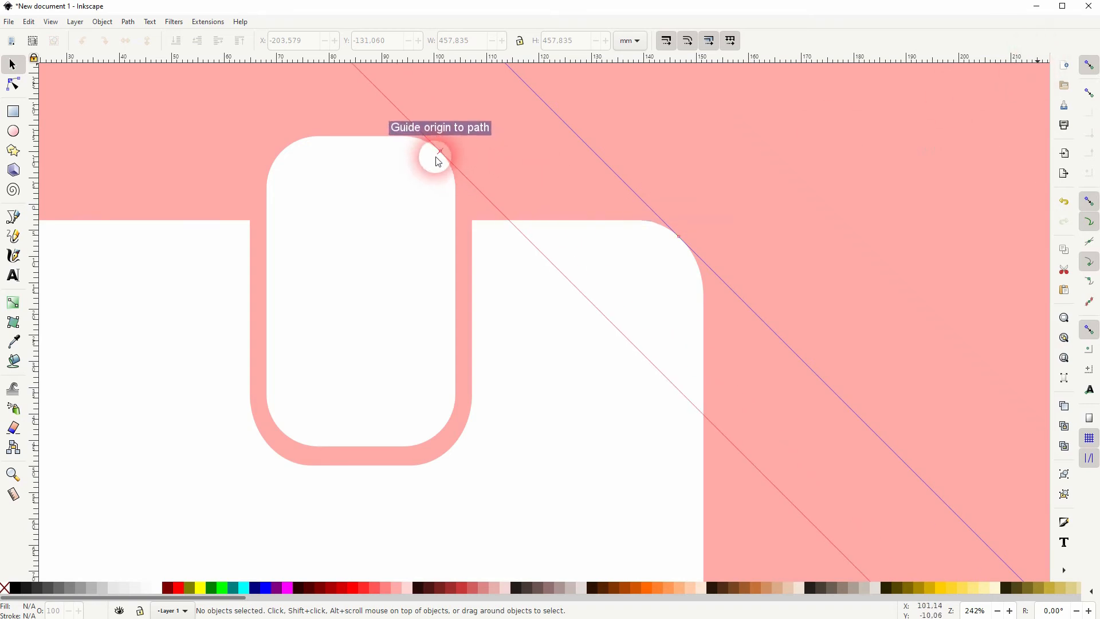
left_click_drag(1046, 65, 416, 158)
left_click_drag(1041, 65, 220, 230)
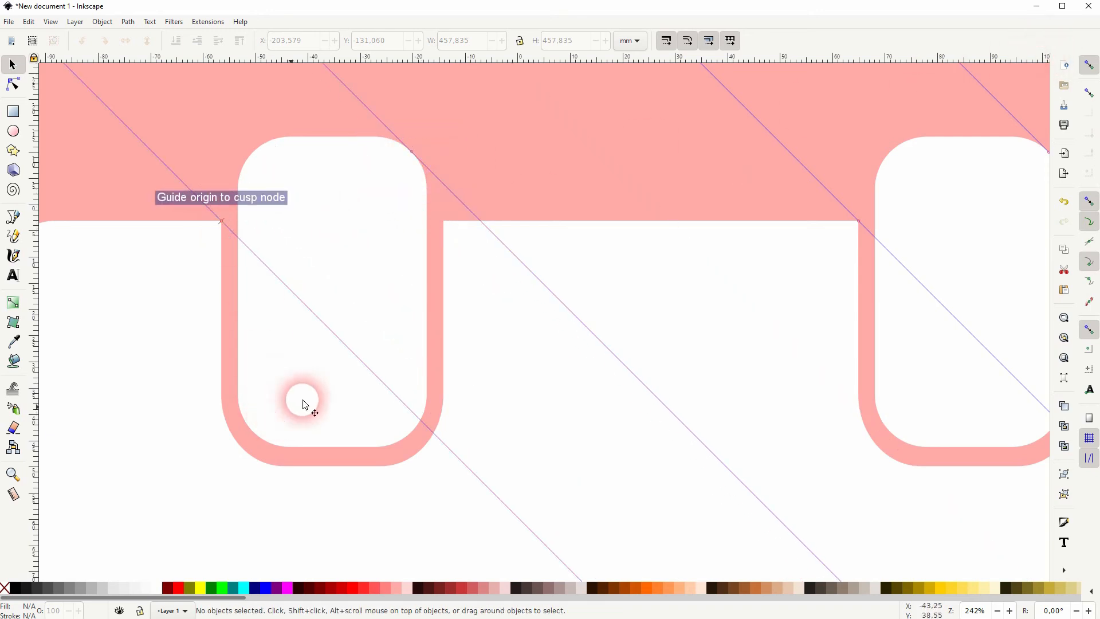
Step: Snap another diagonal guide to the calendar frame's rounded lower-left corner
left_click_drag(301, 405, 511, 289)
scroll(511, 289, "down", 2)
left_click_drag(554, 407, 381, 214)
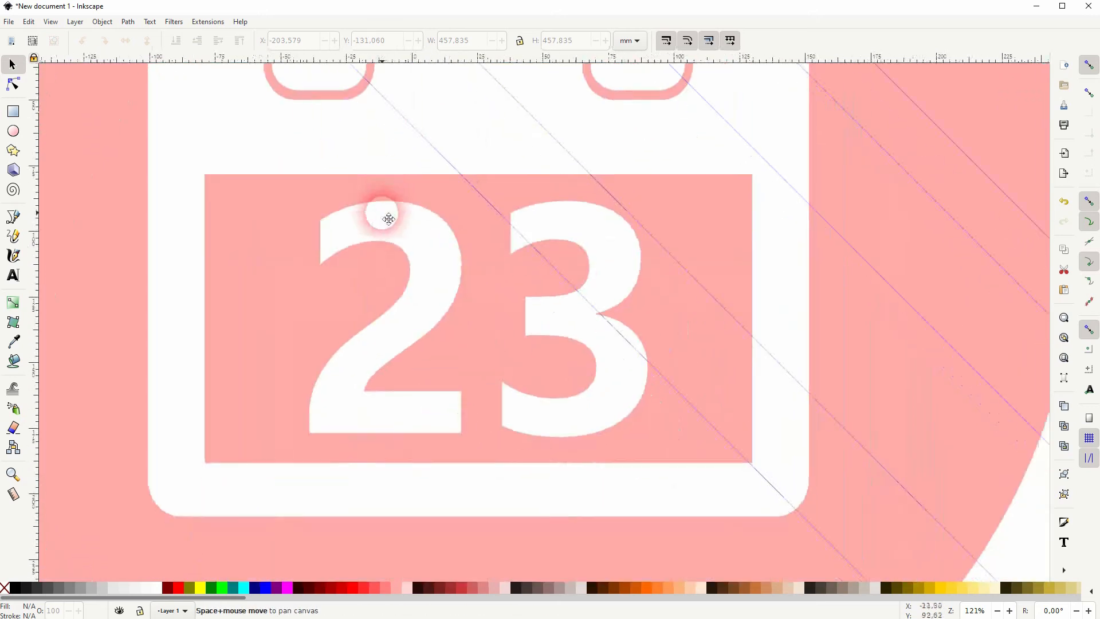
left_click_drag(1041, 64, 159, 509)
scroll(356, 476, "down", 2)
left_click_drag(356, 476, 449, 397)
scroll(446, 395, "down", 1)
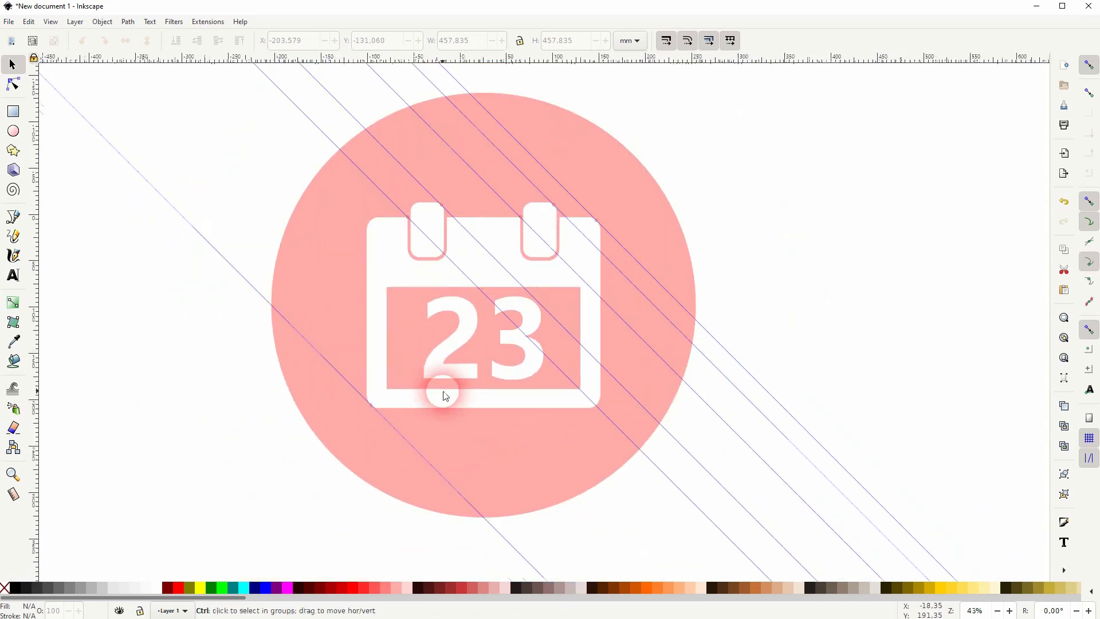
Step: Start a Bezier shadow outline outside the circle, following the diagonal guides to the frame's upper-right corner, across the right tab and to its left notch corner
left_click(14, 216)
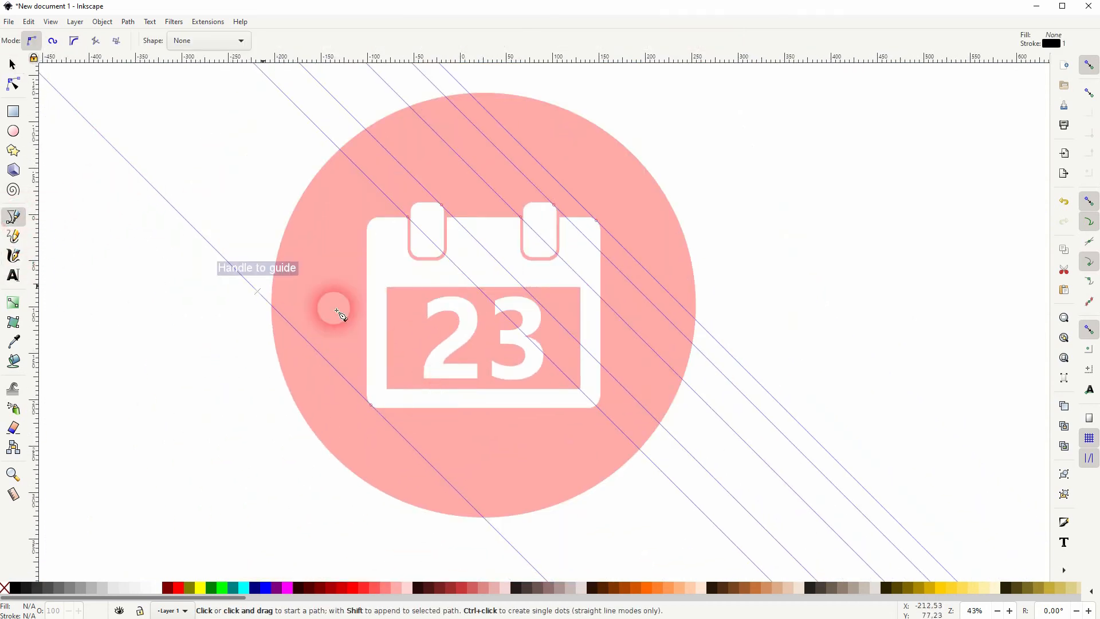
left_click(745, 367)
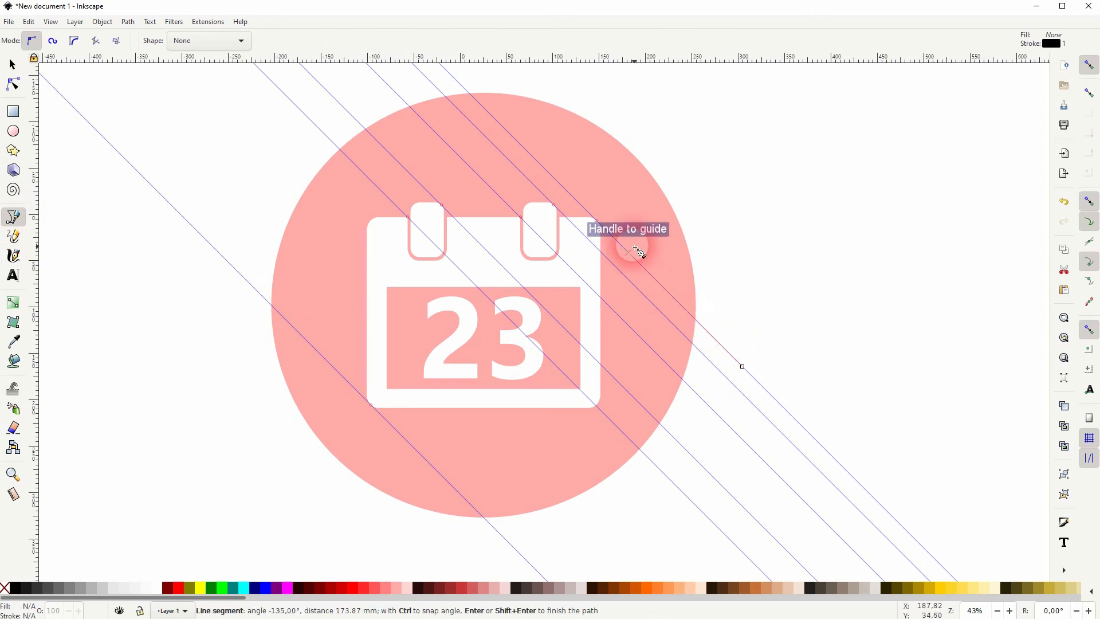
left_click(598, 221)
left_click(555, 205)
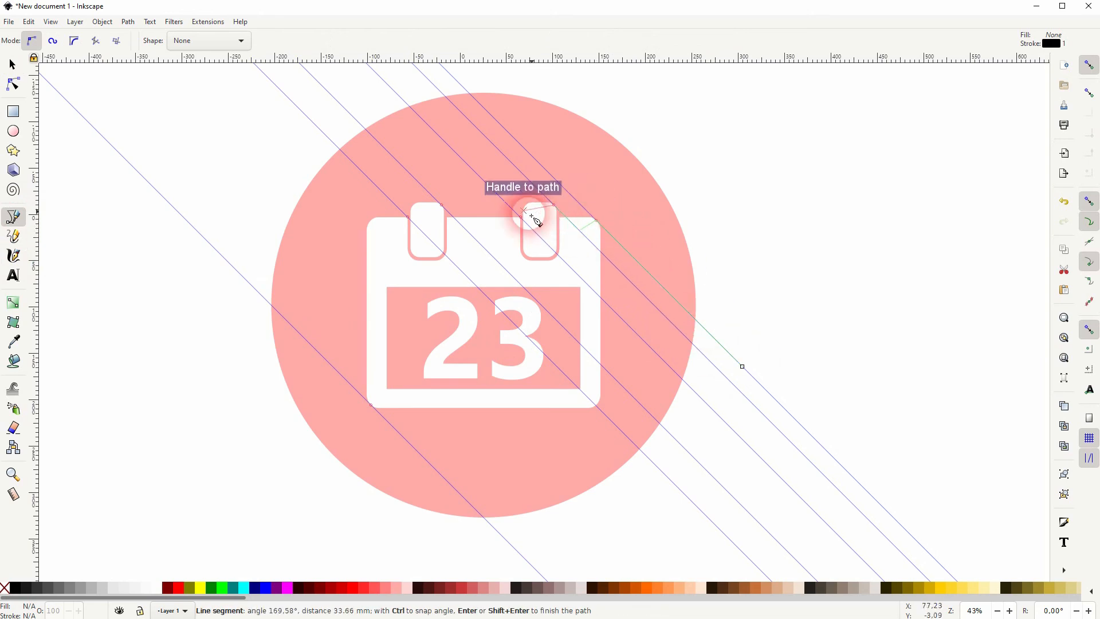
left_click(531, 228)
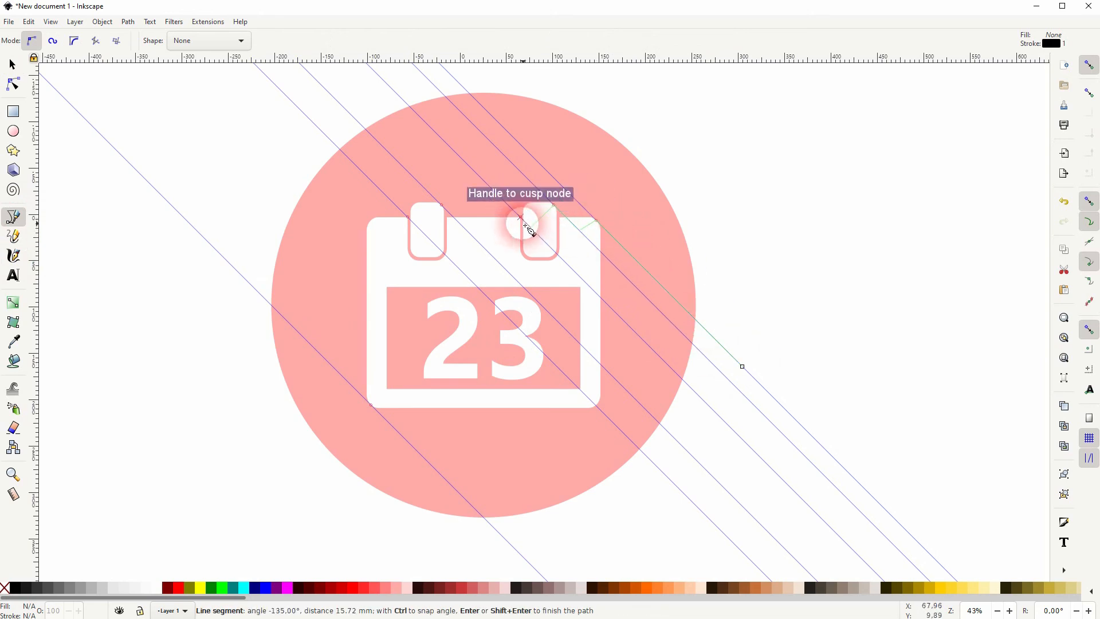
left_click(528, 228)
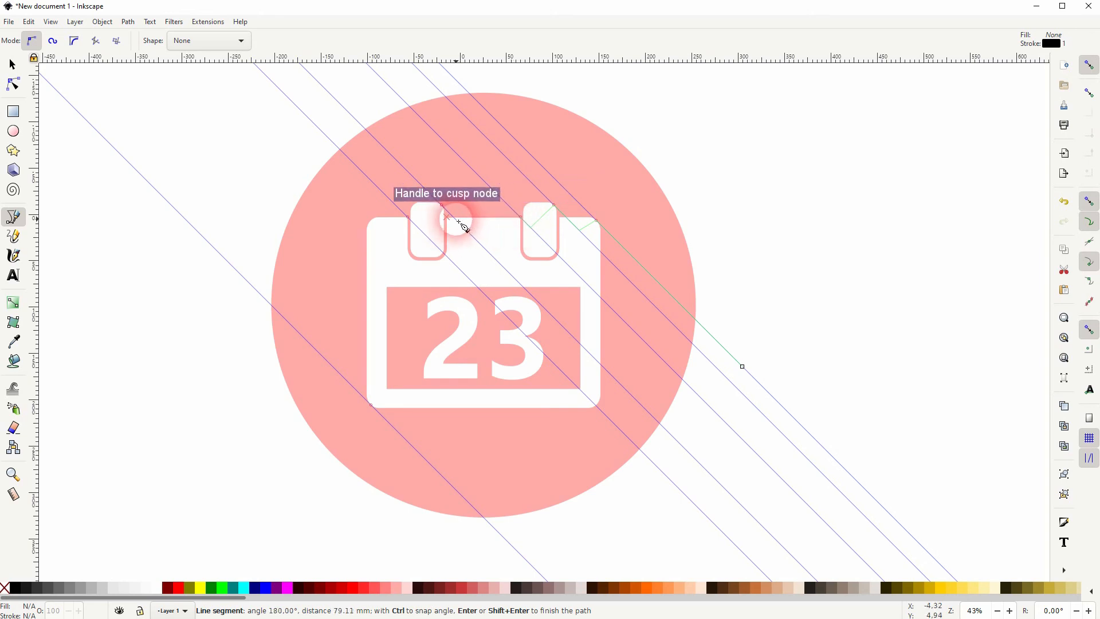
Step: Continue the shadow outline along the frame's upper edge, over the left tab's corner and to the notch corner left of that tab
scroll(464, 228, "up", 3)
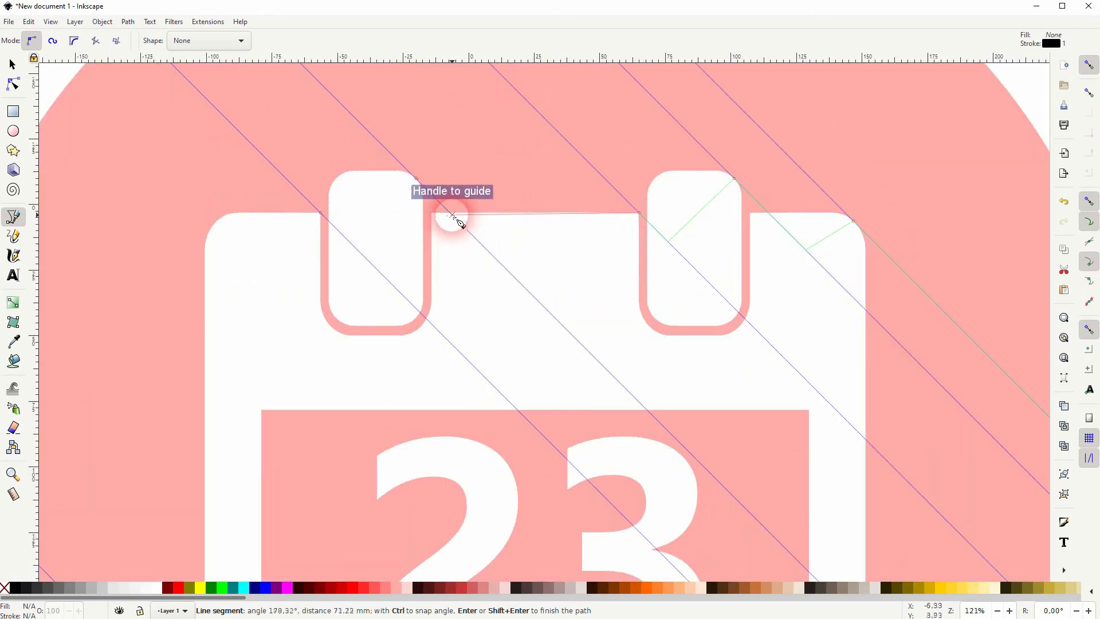
left_click(451, 216)
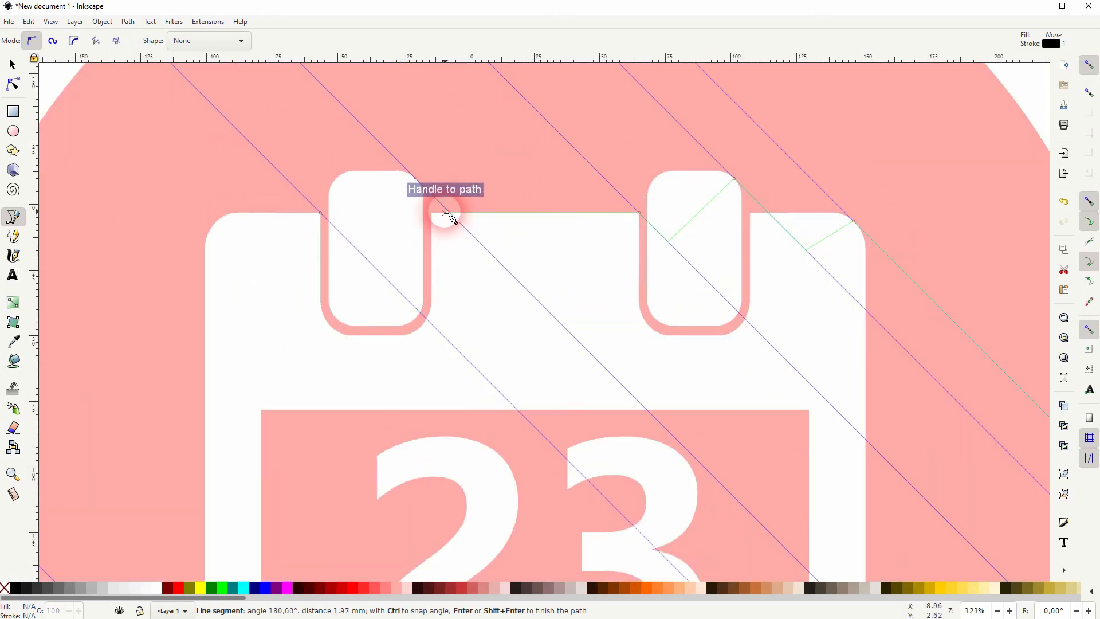
left_click(416, 180)
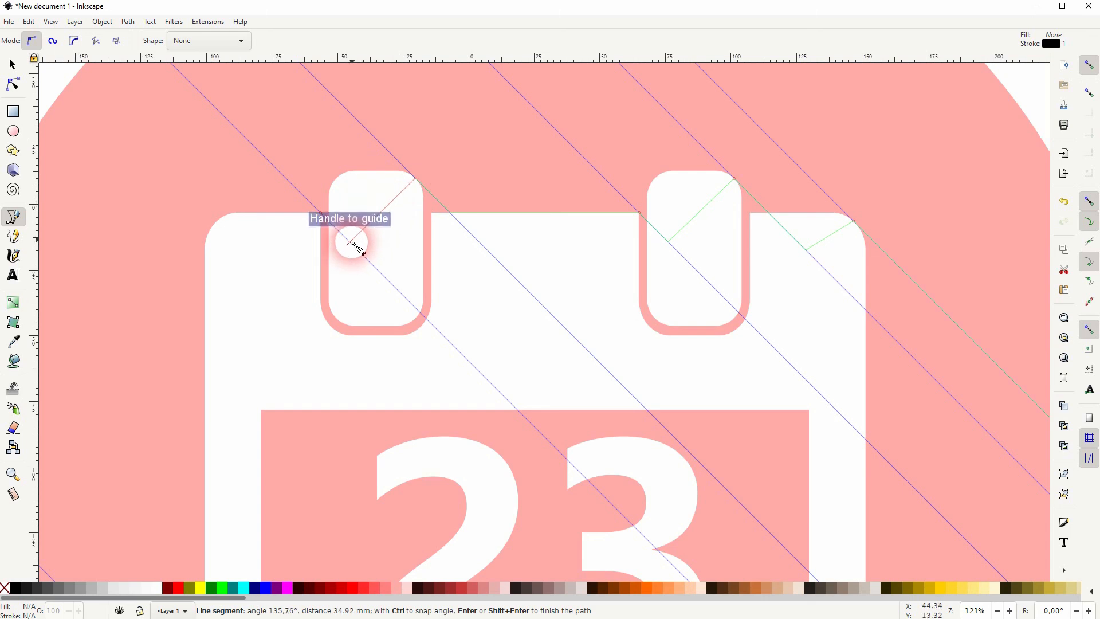
left_click(320, 216)
Step: Run the shadow outline down inside the frame to its lower-left corner, along the guide beyond the circle, and close it at the start point
left_click(232, 315)
left_click(232, 457)
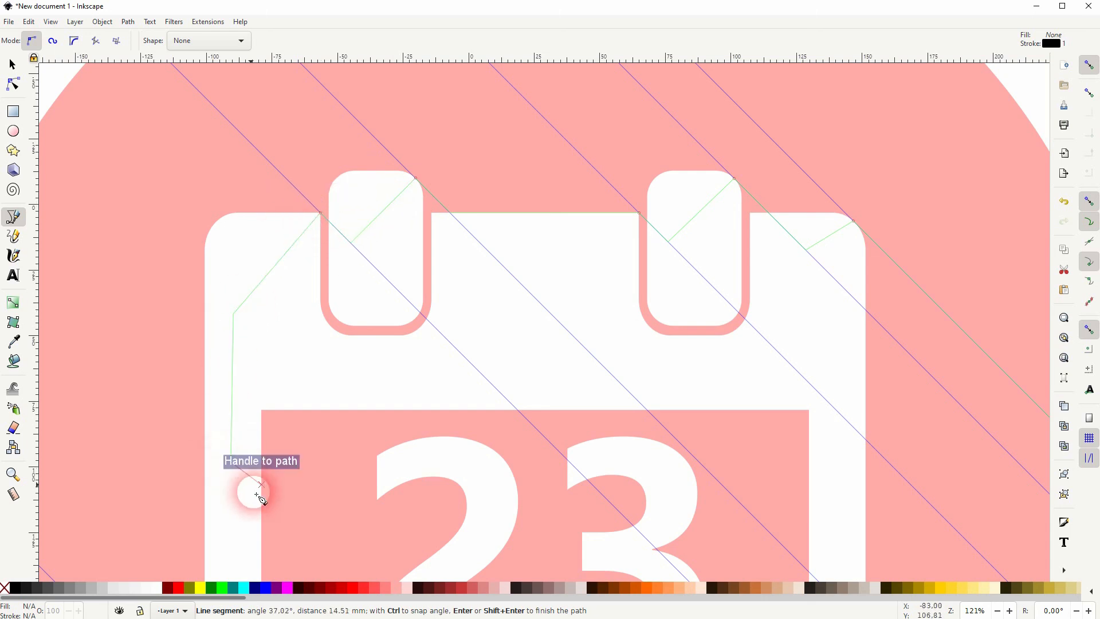
key("space")
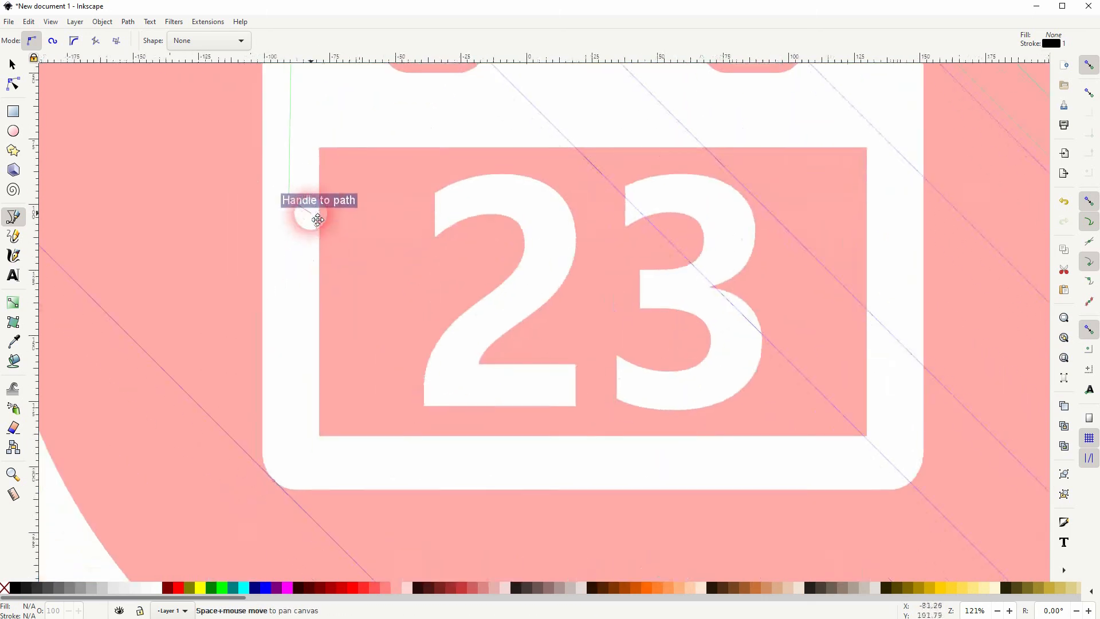
left_click(275, 481)
key("space")
scroll(233, 255, "down", 1)
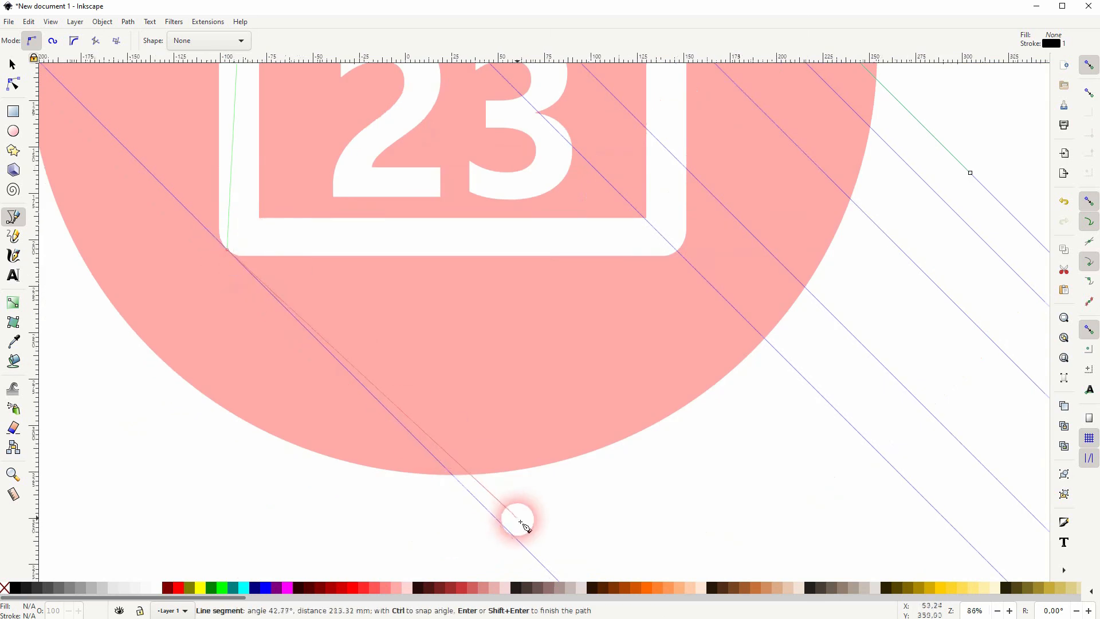
left_click(527, 548)
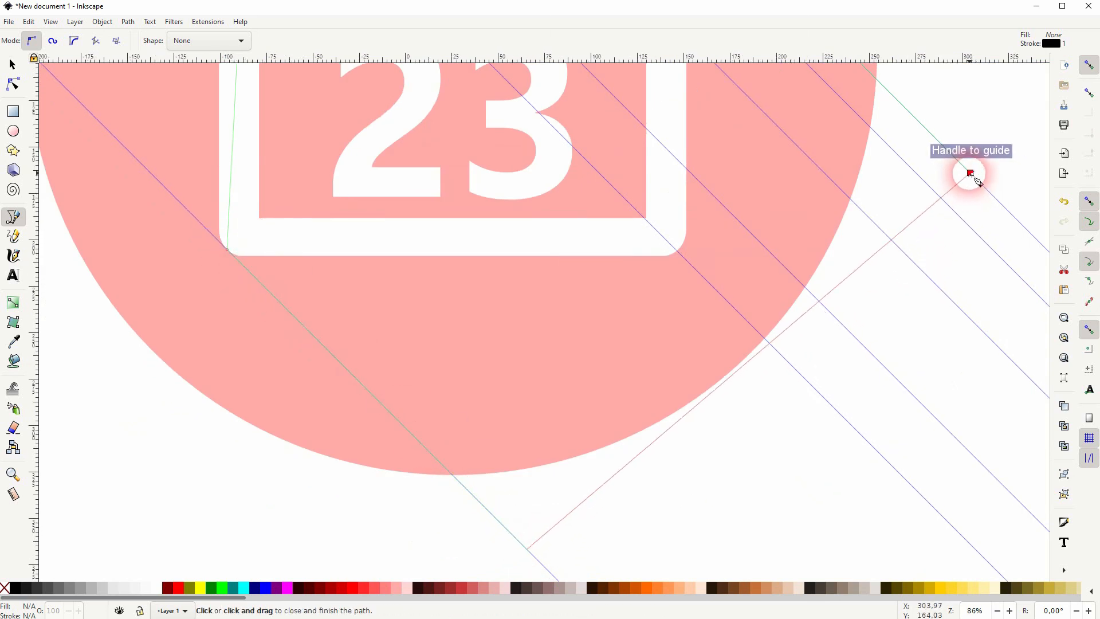
left_click(971, 173)
Step: Fill the shadow shape with red and stack it beneath the calendar, directly above the circle
scroll(973, 177, "down", 2)
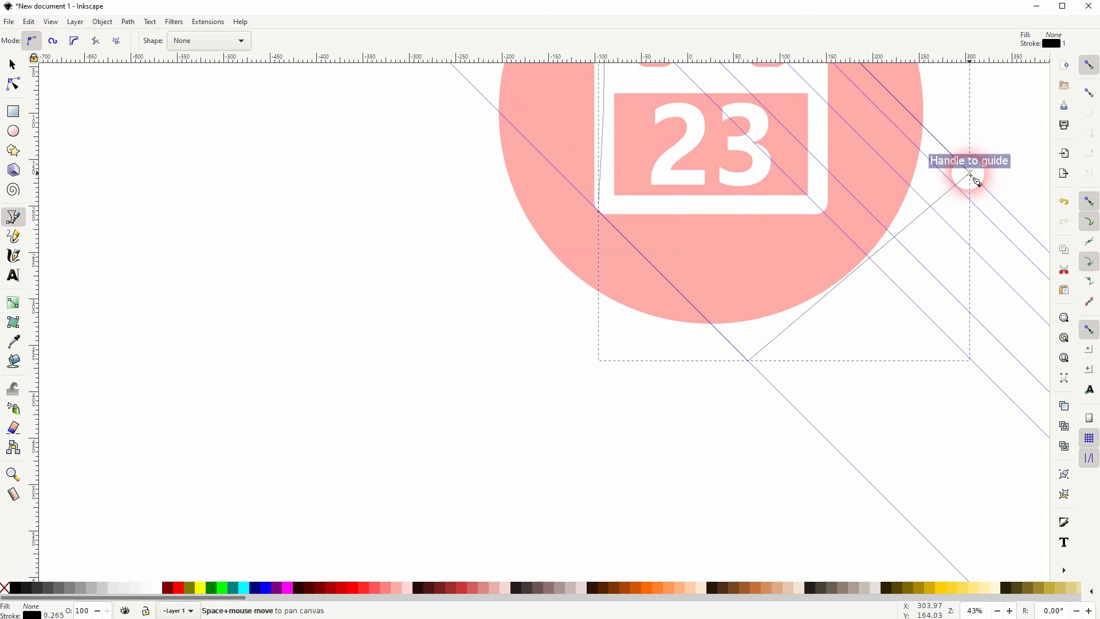
left_click_drag(972, 178, 665, 359)
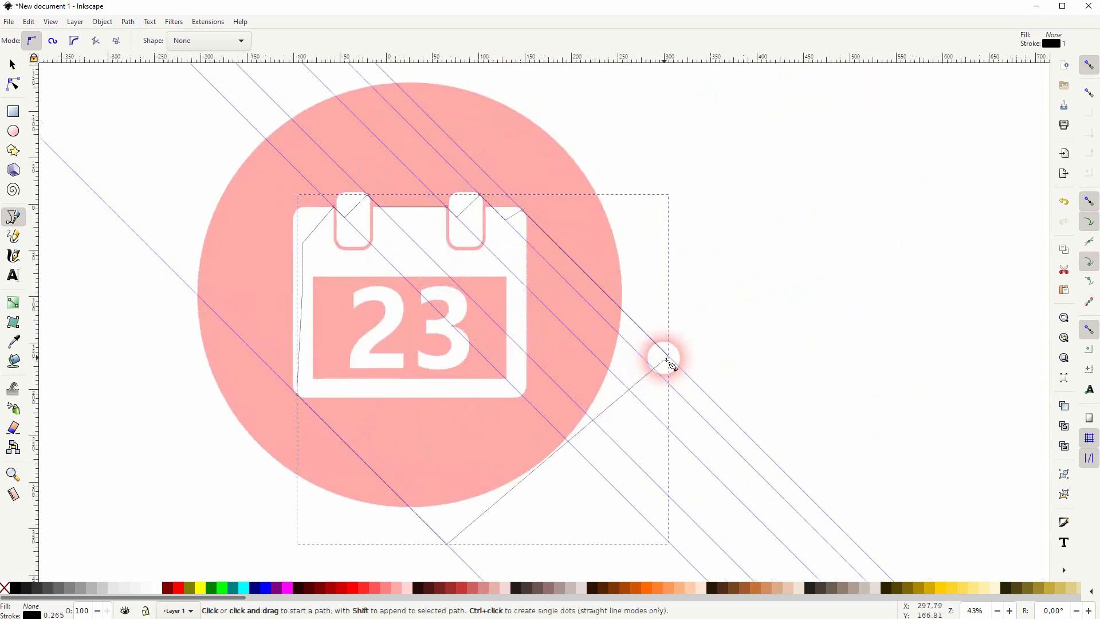
left_click(12, 64)
left_click(176, 588)
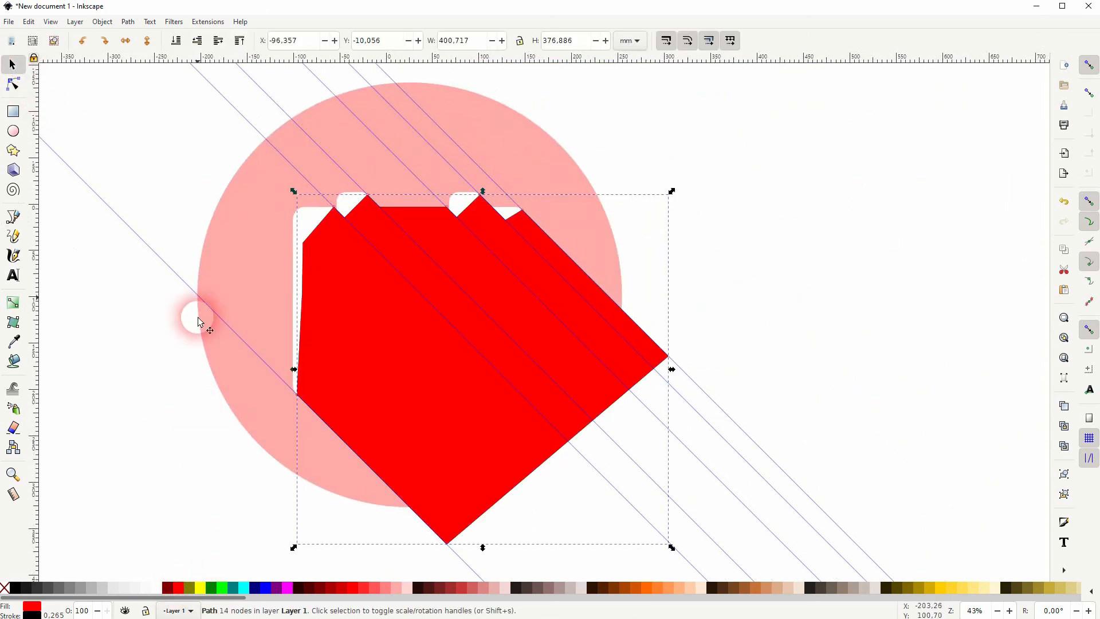
left_click(176, 41)
left_click(218, 40)
Step: Split the circle along the shadow shape with the Division path operation
left_click(290, 367, "shift")
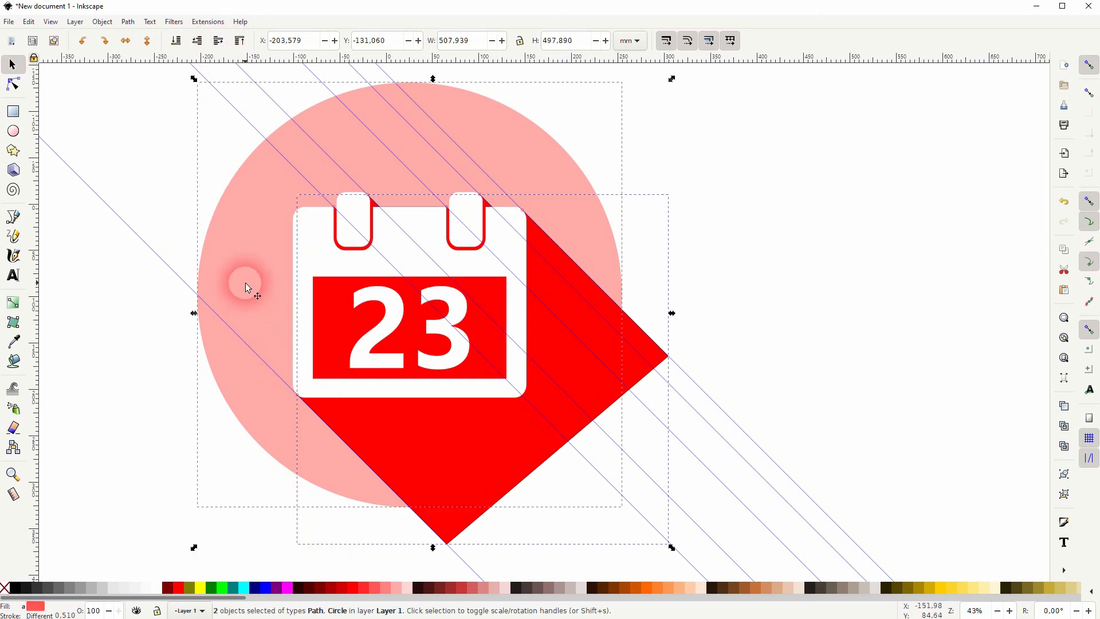
left_click(128, 22)
left_click(148, 133)
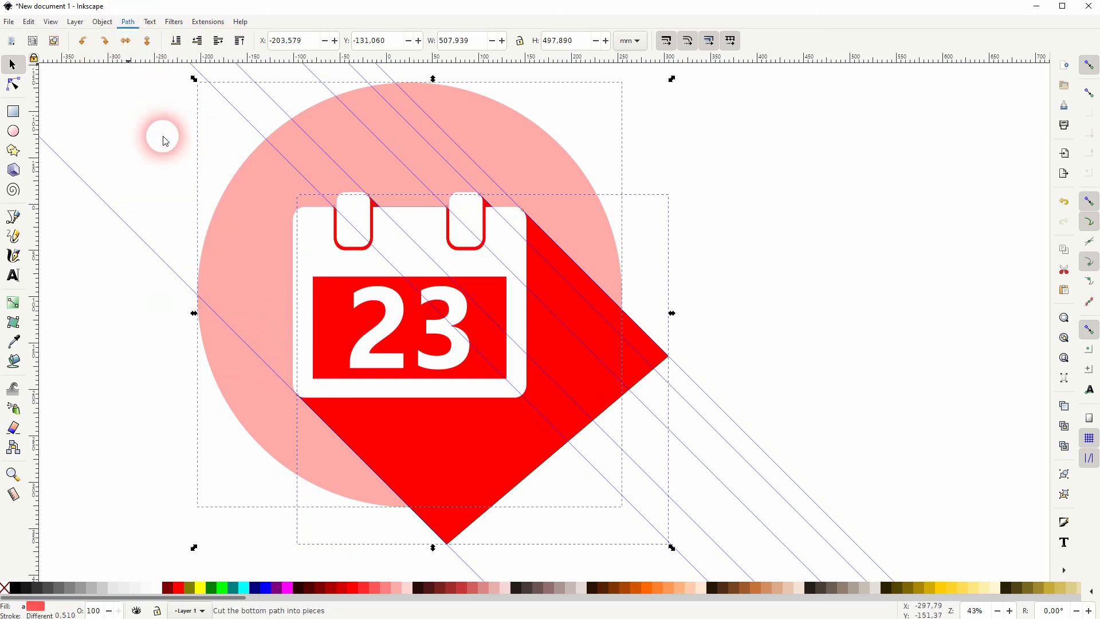
Step: Recolor the divided shadow piece of the circle with a darker pink from the palette
left_click(456, 466)
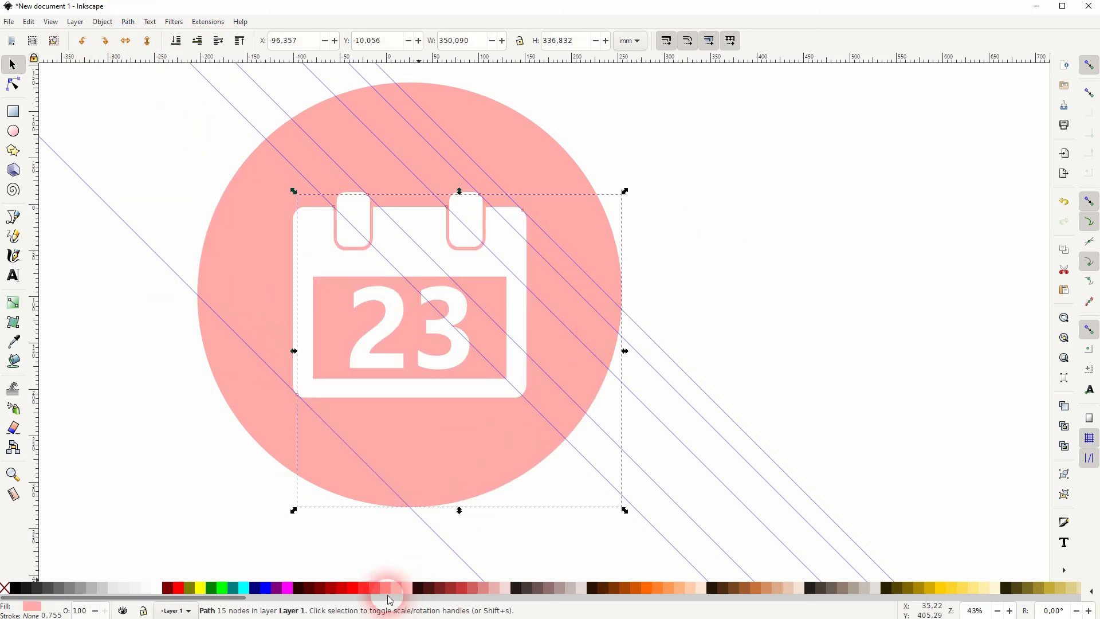
left_click(389, 589)
left_click(739, 275)
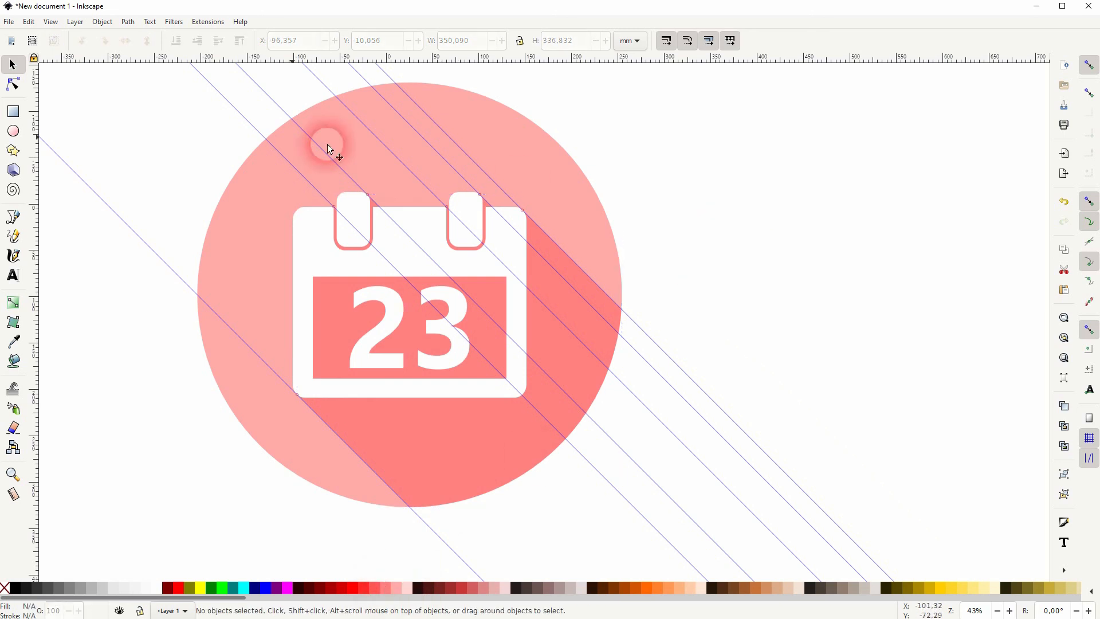
Step: Delete all guides from the document
left_click(30, 22)
left_click(110, 341)
left_click(693, 291)
Step: Select the circle, shadow and calendar together and group them into one object
key("space")
left_click_drag(698, 285, 777, 306)
scroll(778, 305, "down", 1)
left_click_drag(352, 493, 845, 133)
key("ctrl+g")
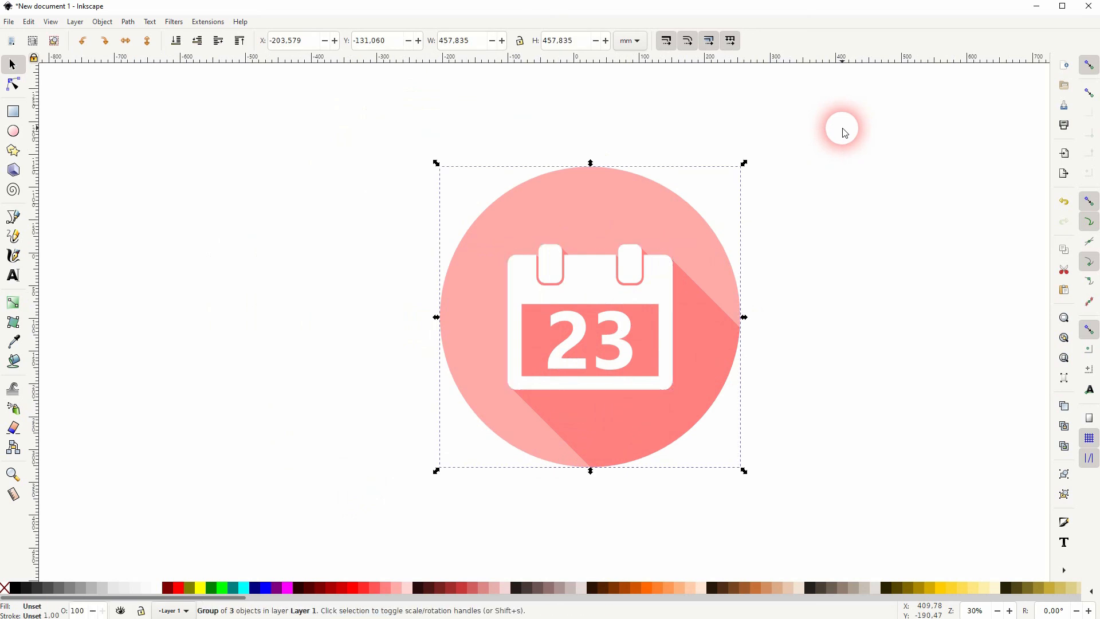